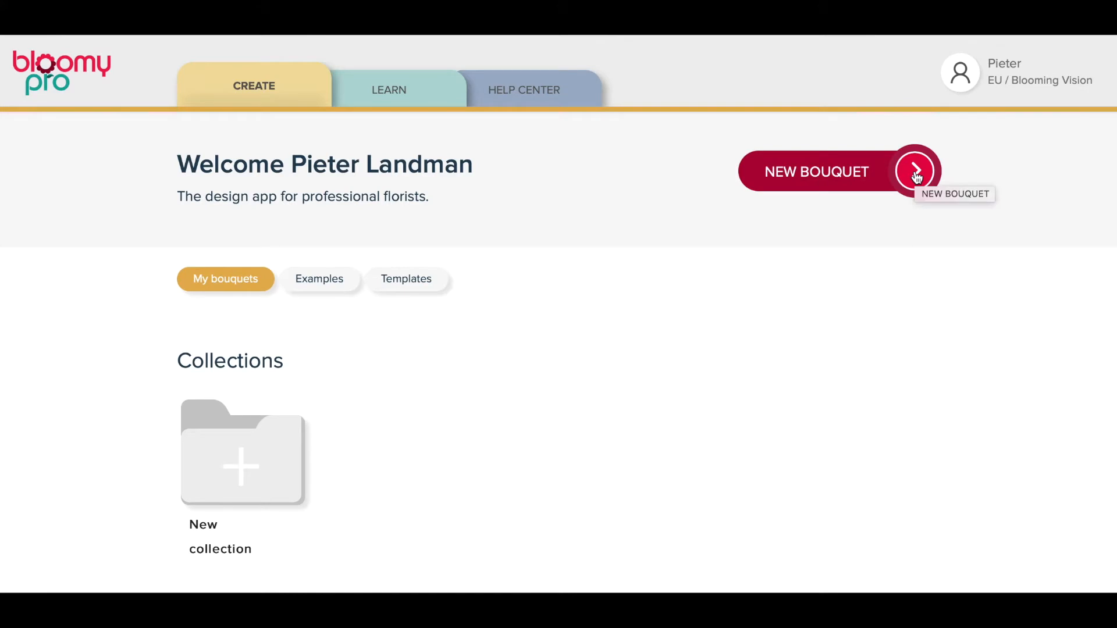
# Step: Create a new bouquet from a clean start and show the favorite flowers
pyautogui.click(916, 176)
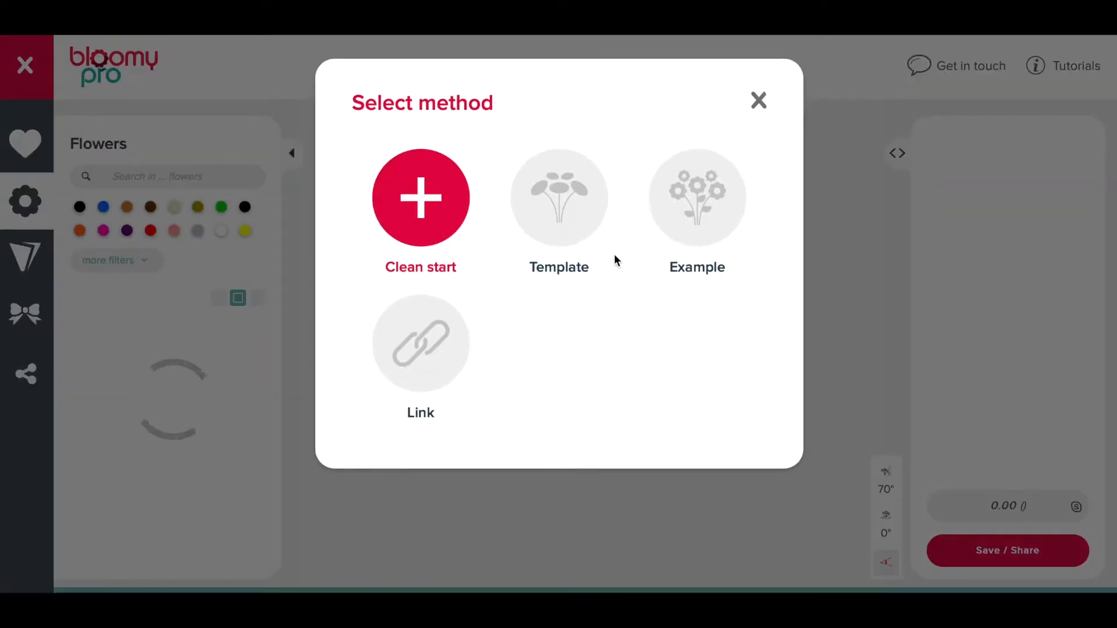
pyautogui.click(429, 204)
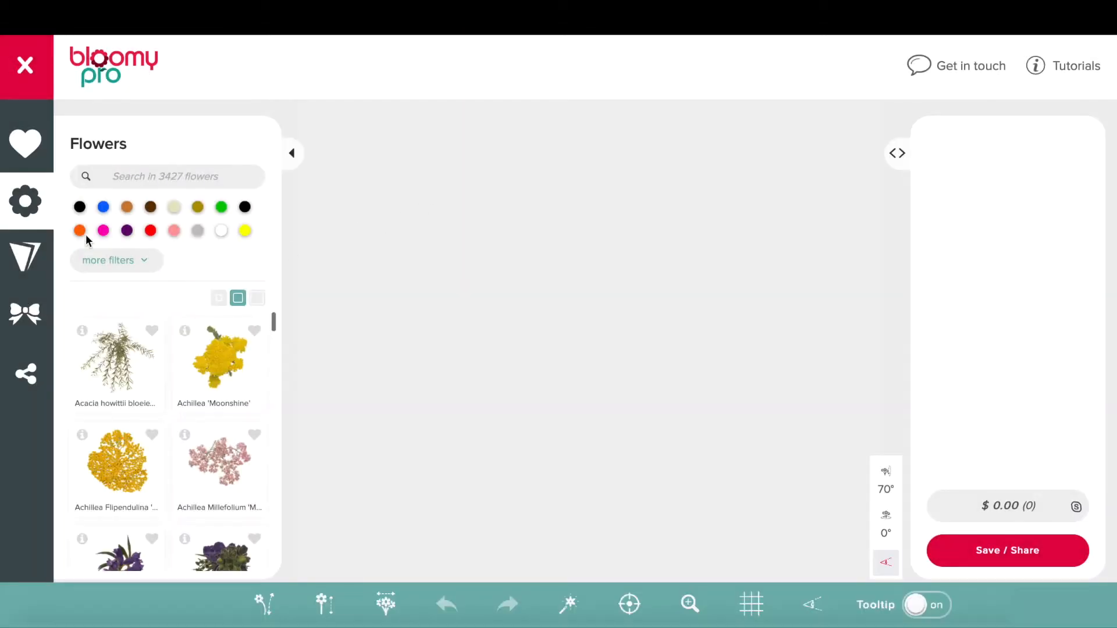
pyautogui.click(41, 147)
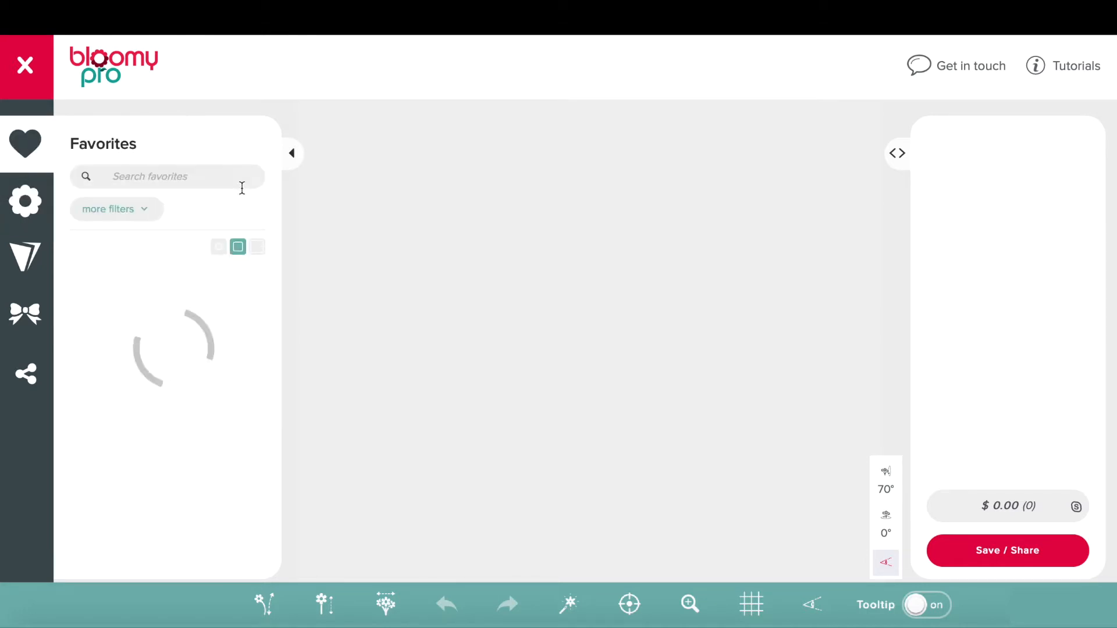
# Step: Search the favorites for lily and add the yellow Lilium LA-hybrids to the bouquet's ingredient list
pyautogui.click(137, 175)
pyautogui.write('lili')
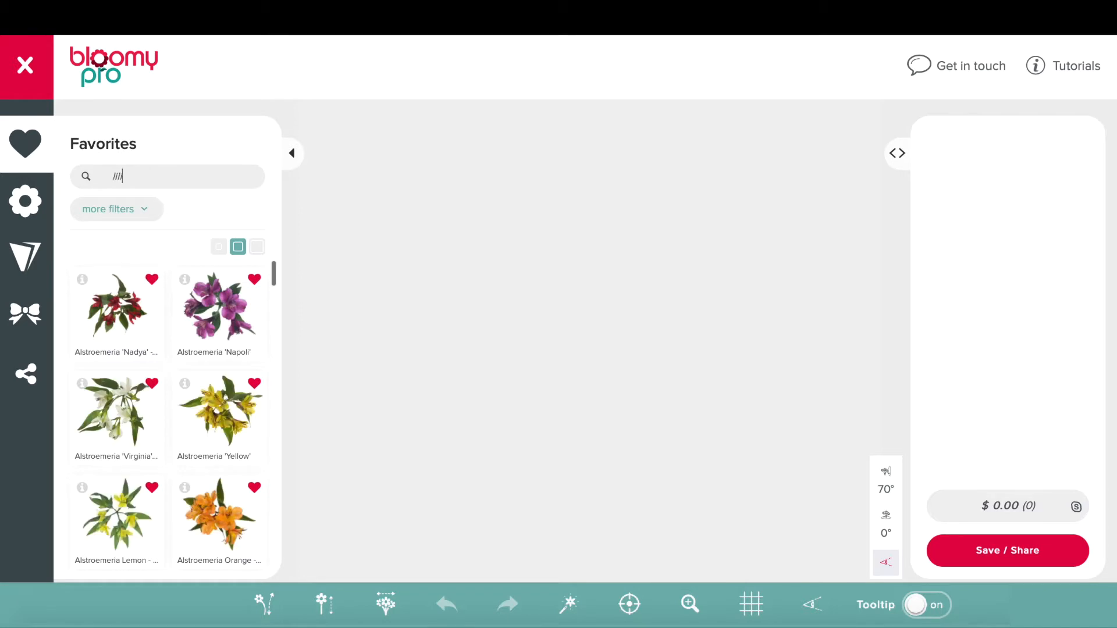
pyautogui.write('um')
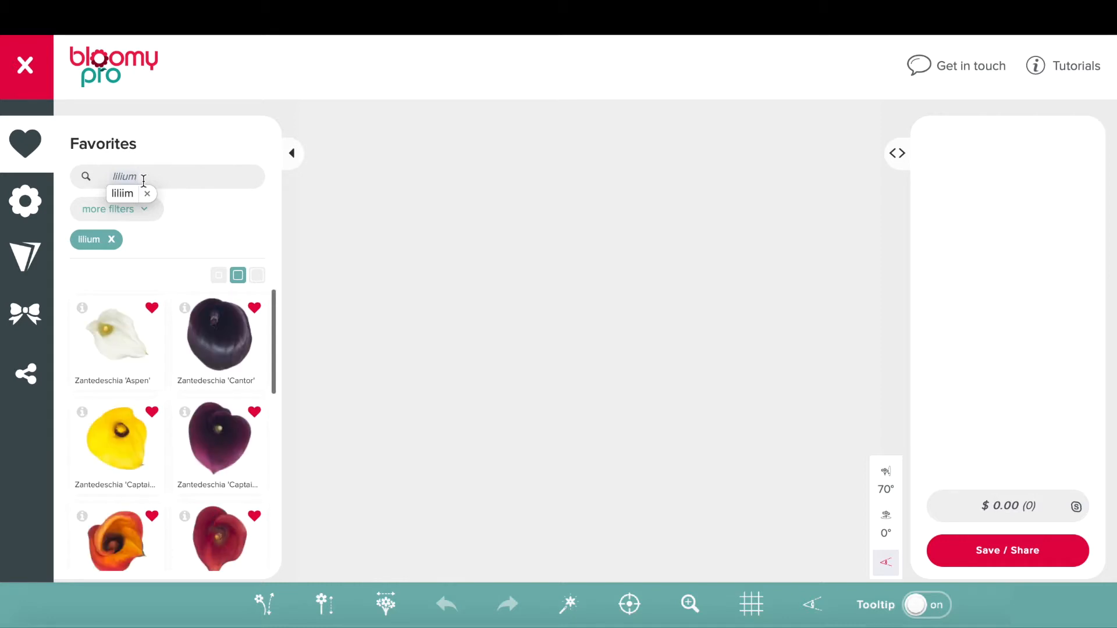
pyautogui.press('BackSpace')
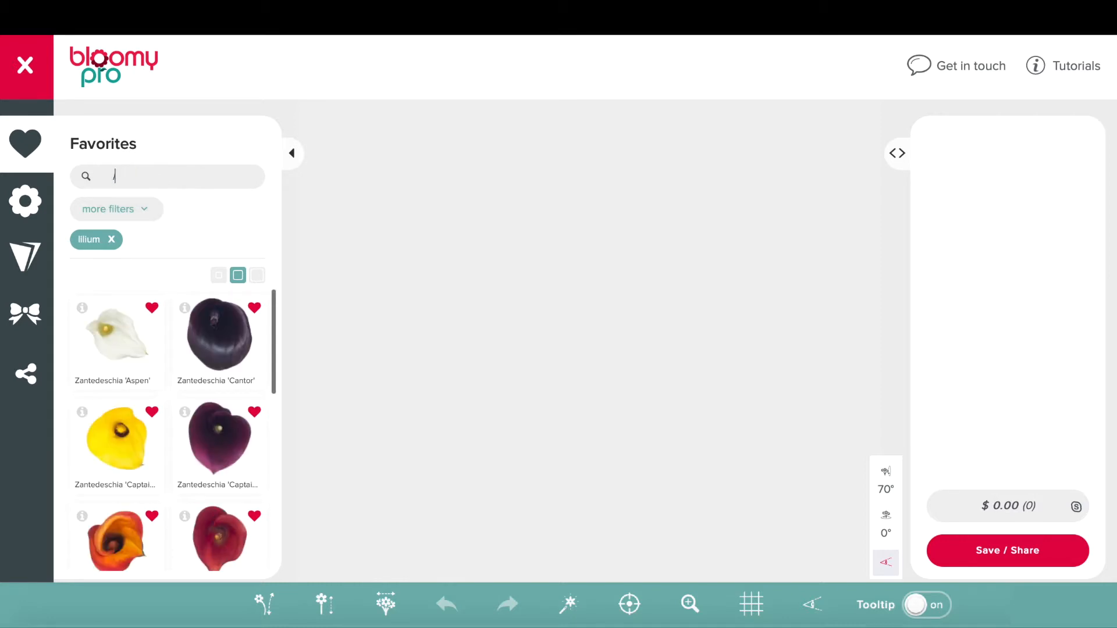
pyautogui.write('lily')
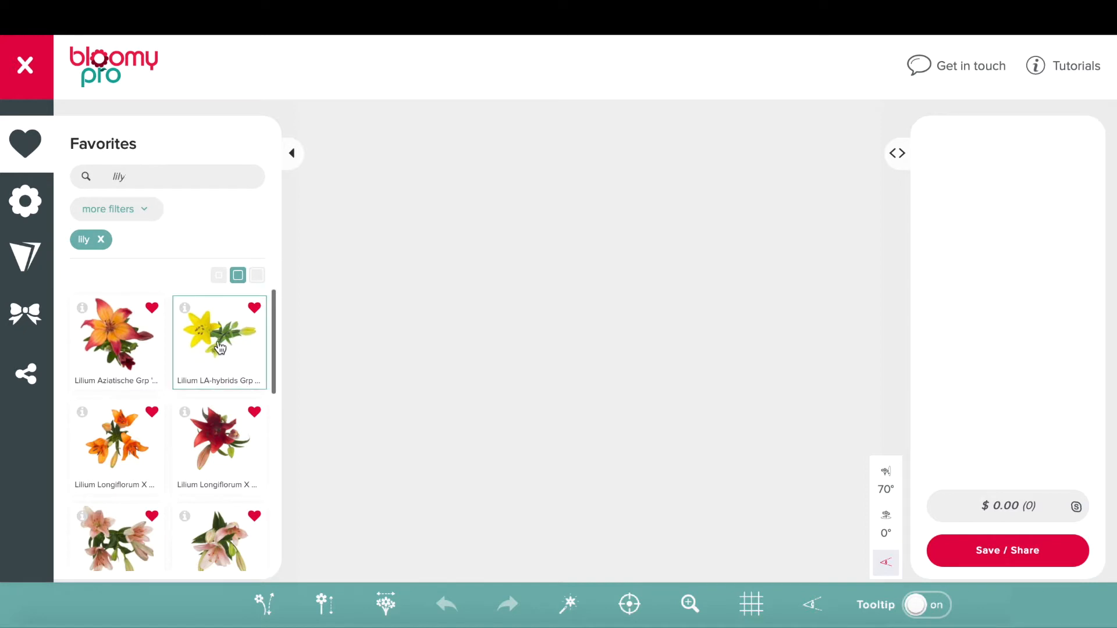
pyautogui.moveTo(221, 346); pyautogui.dragTo(939, 184)
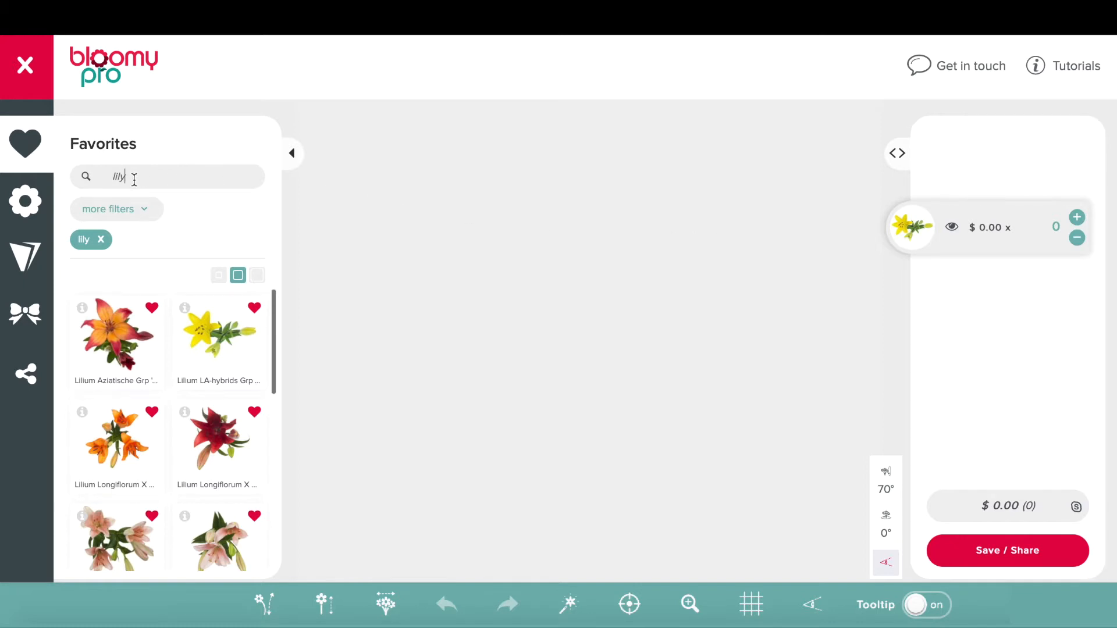
# Step: Search the favorites for zantedeschia, check the details of yellow 'Captain Goldwin' and add it to the ingredient list
pyautogui.press('BackSpace')
pyautogui.write('zante')
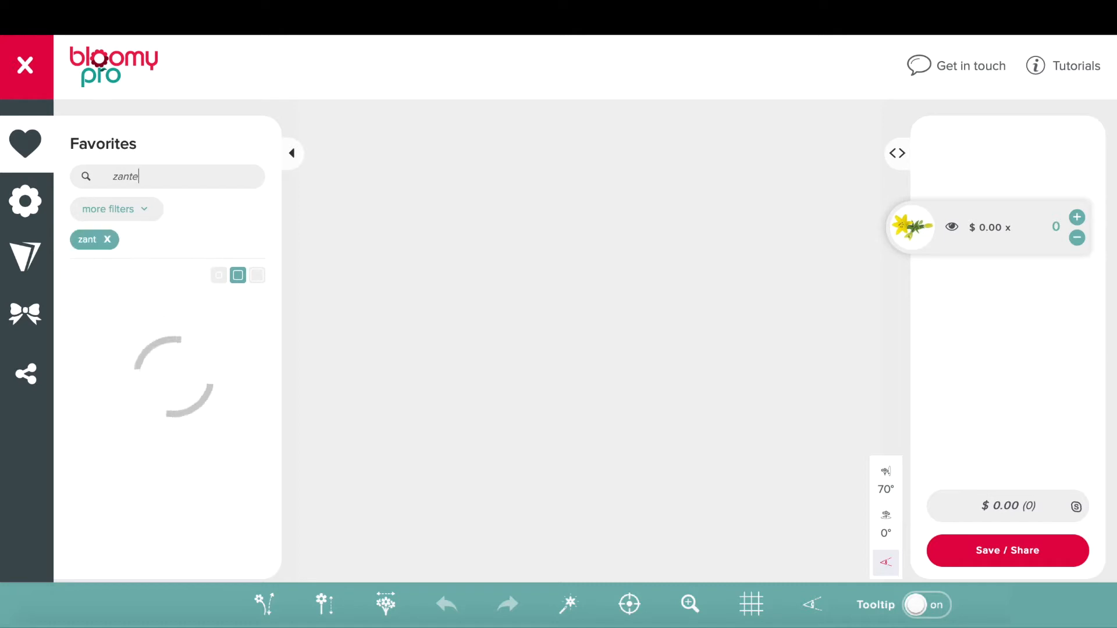
pyautogui.write('deschia')
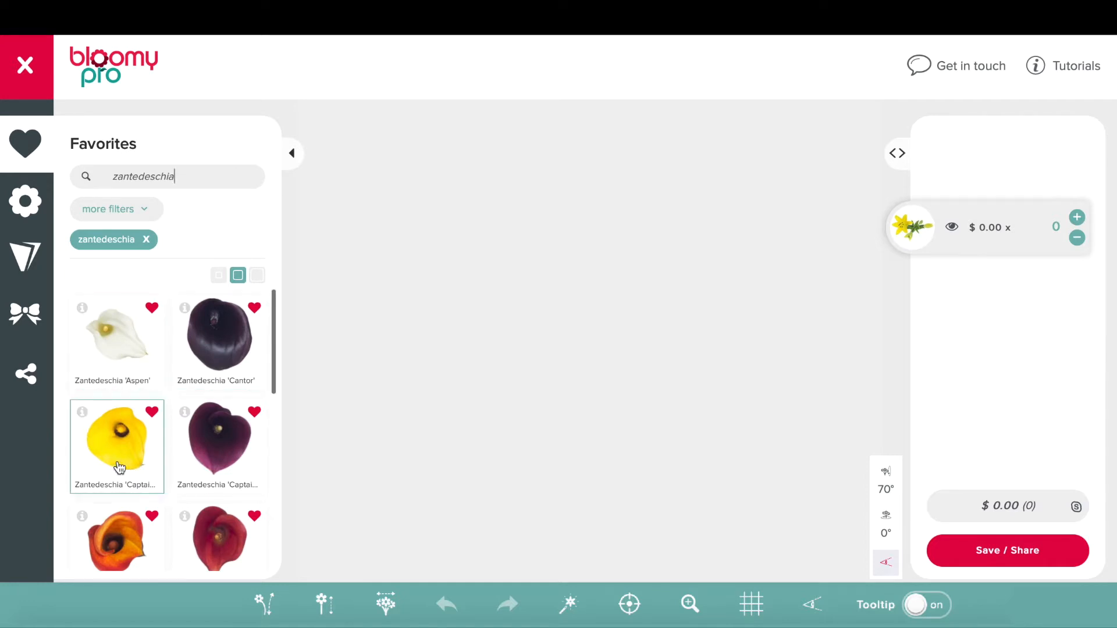
pyautogui.click(82, 413)
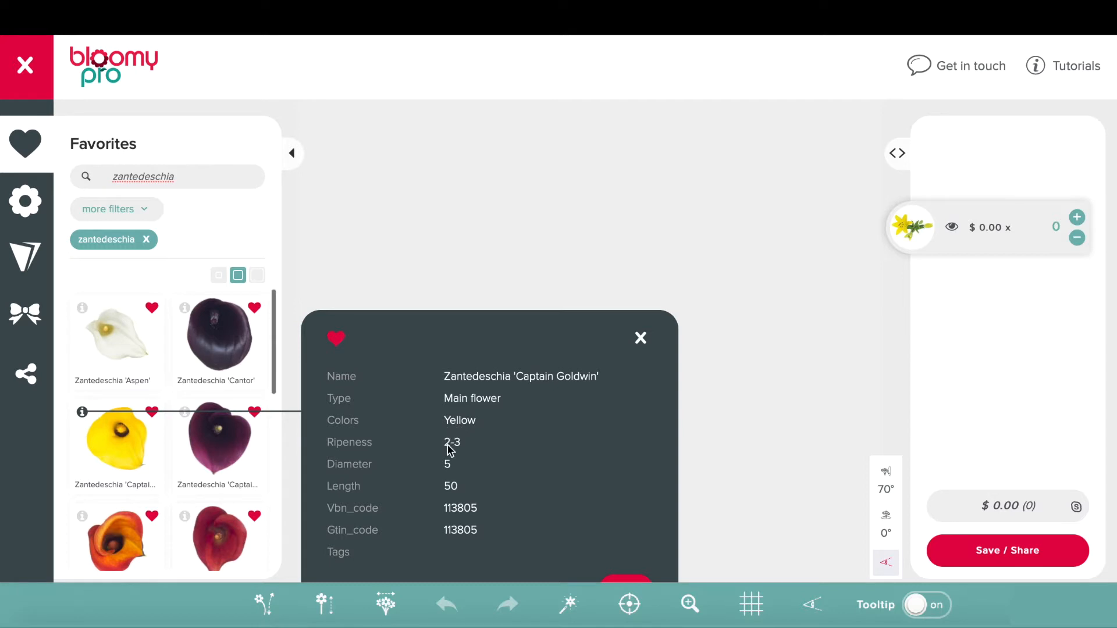
pyautogui.click(642, 338)
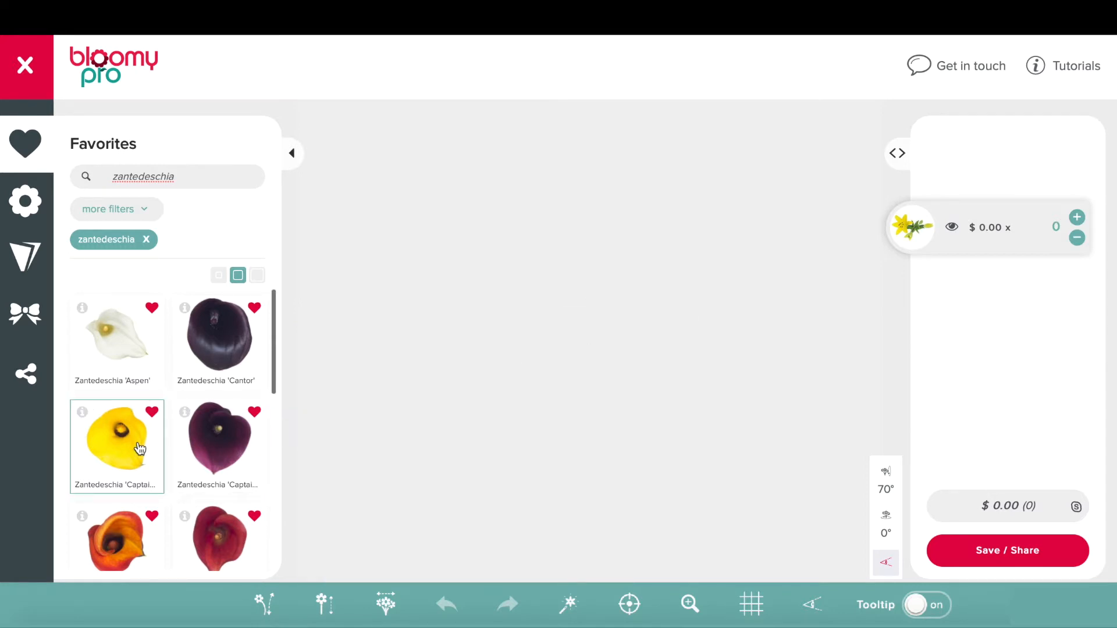
pyautogui.moveTo(140, 448); pyautogui.dragTo(931, 299)
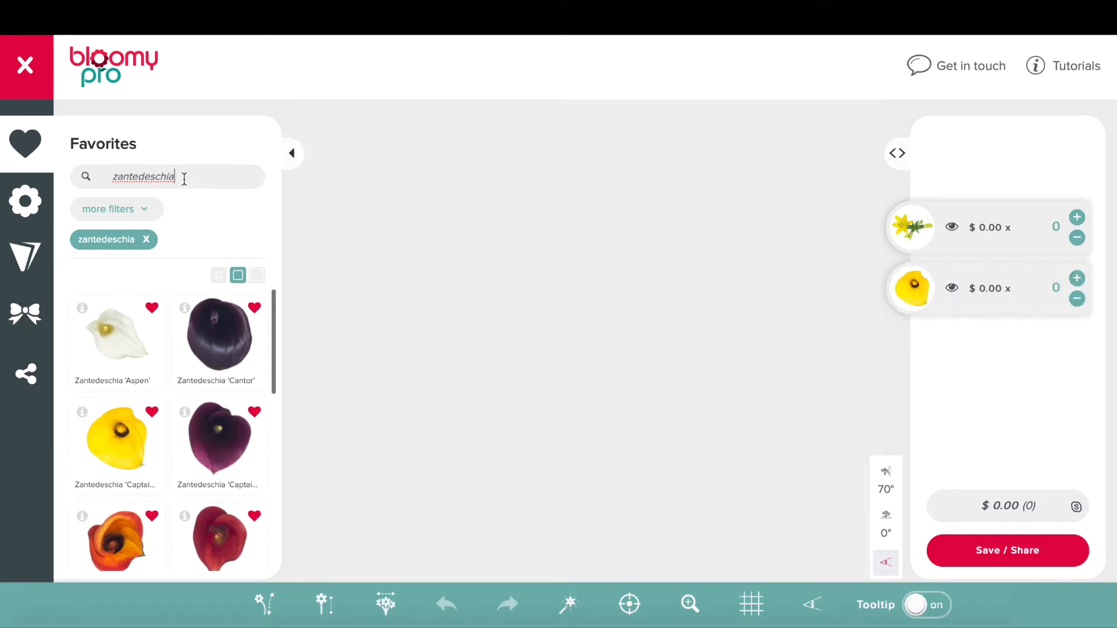
# Step: Replace the favorites search term with rosa
pyautogui.press('BackSpace')
pyautogui.press('BackSpace')
pyautogui.press('BackSpace')
pyautogui.press('BackSpace')
pyautogui.press('BackSpace')
pyautogui.write('rosa')
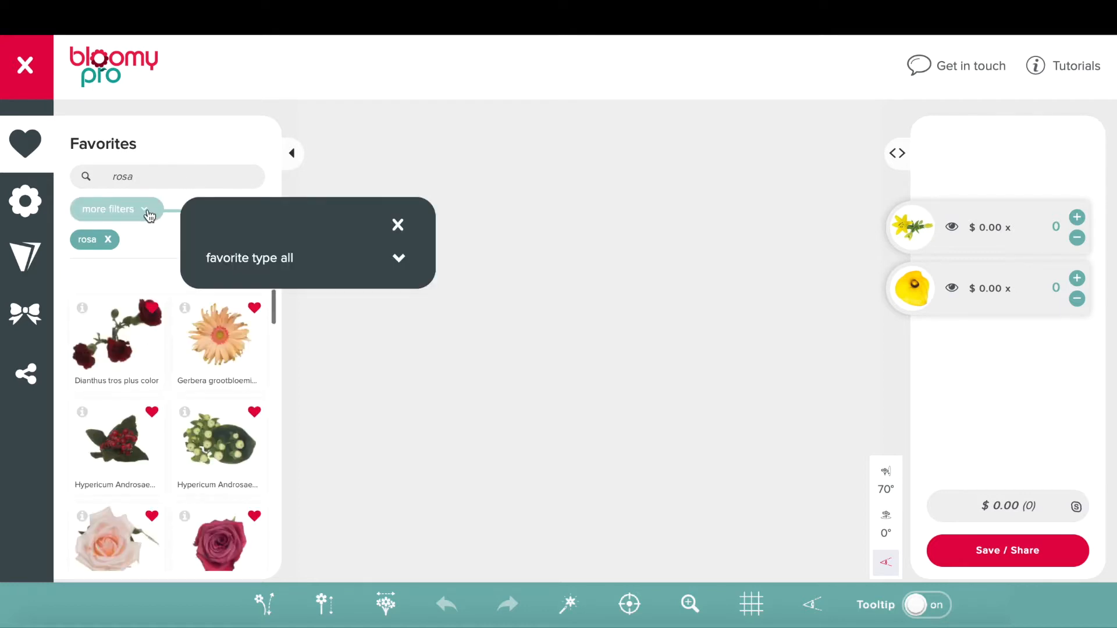
pyautogui.click(399, 259)
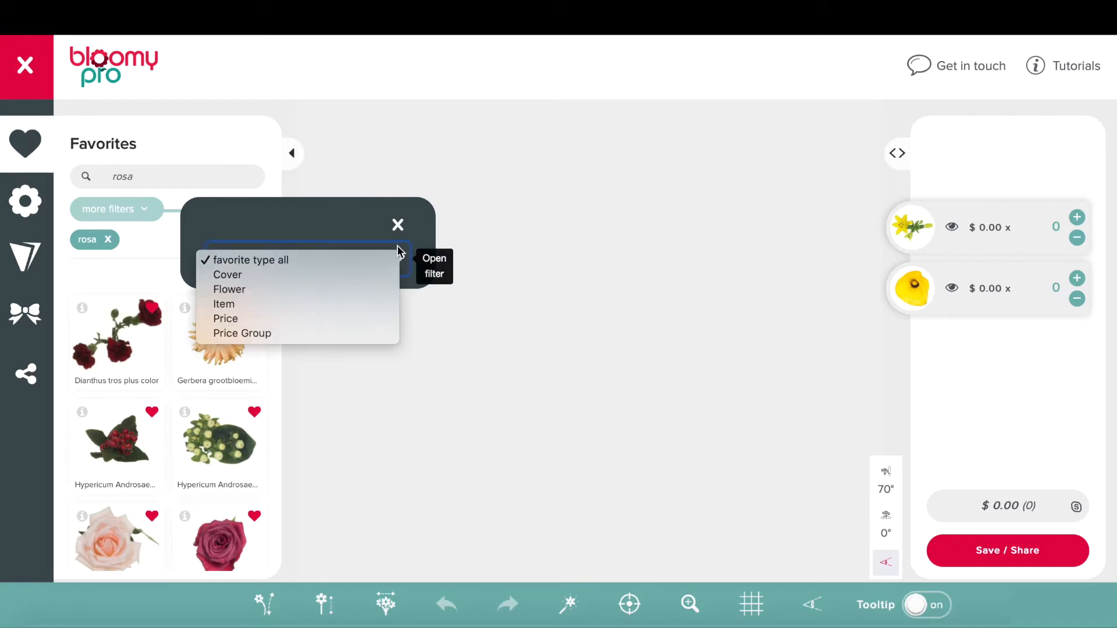
pyautogui.click(400, 227)
pyautogui.click(400, 227)
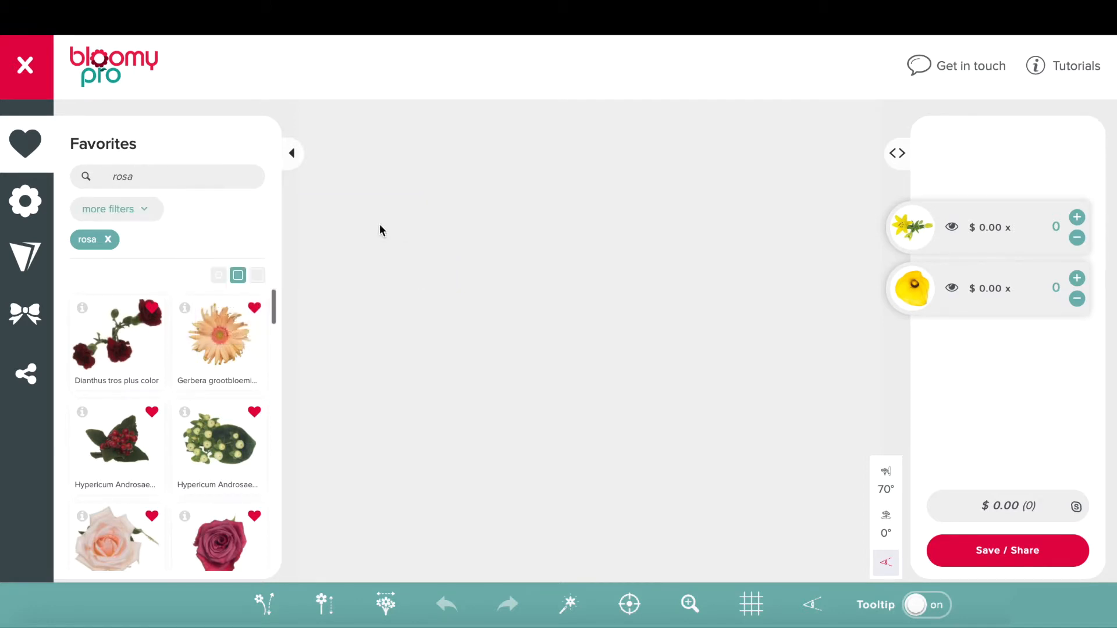
# Step: Find the yellow Rosa grootbloemig 'Ilios!' - 3 among the favorites and add it to the ingredient list
pyautogui.scroll(-6, 210, 347)
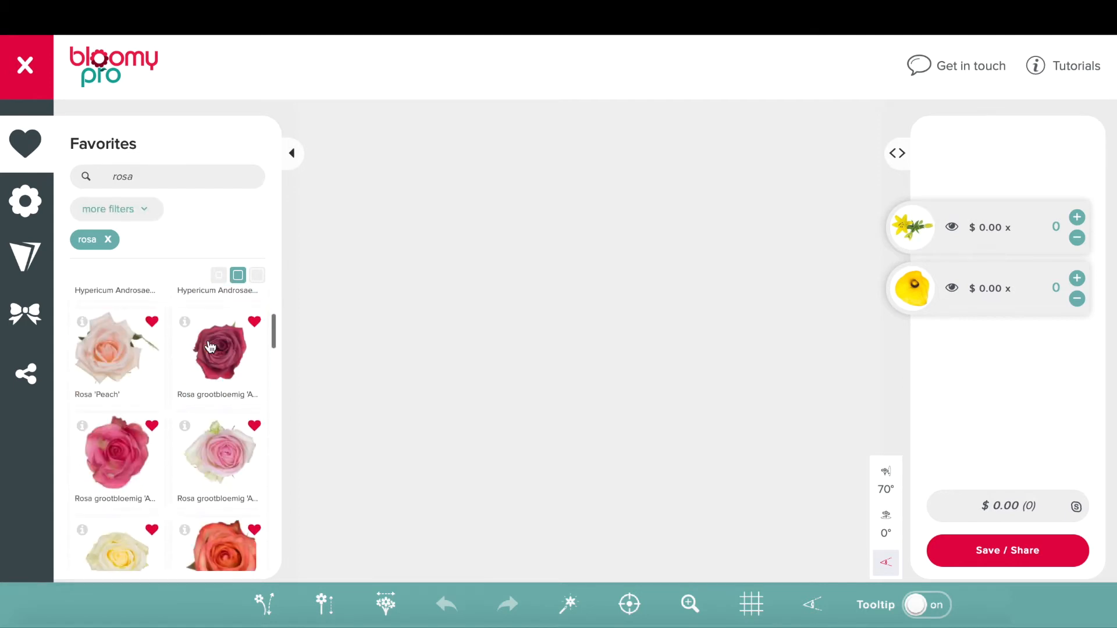
pyautogui.scroll(-1, 210, 347)
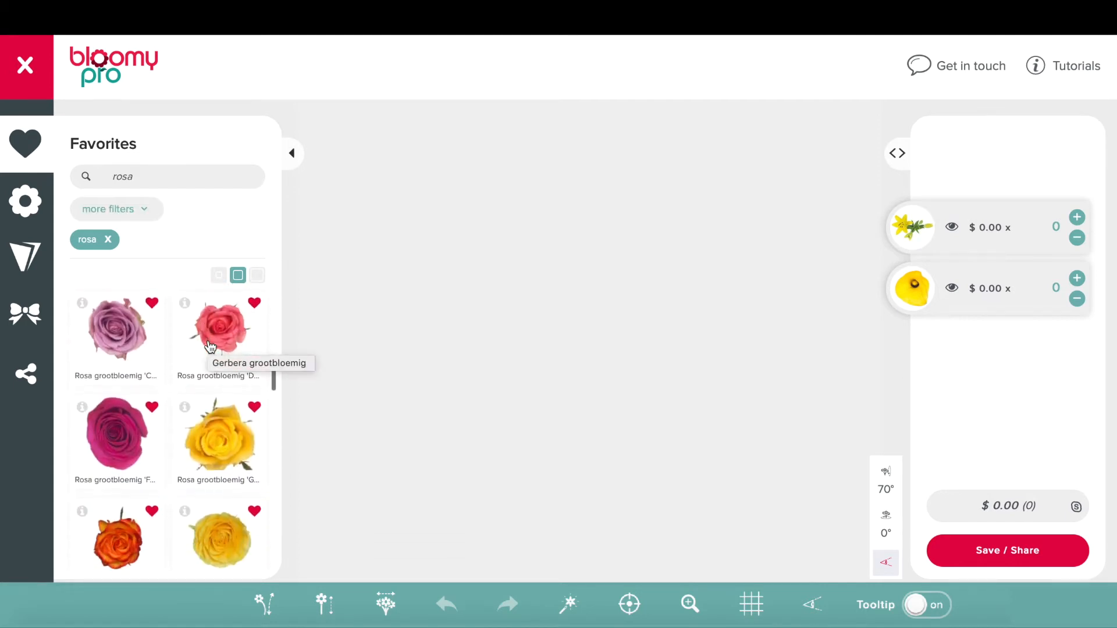
pyautogui.scroll(-1, 210, 347)
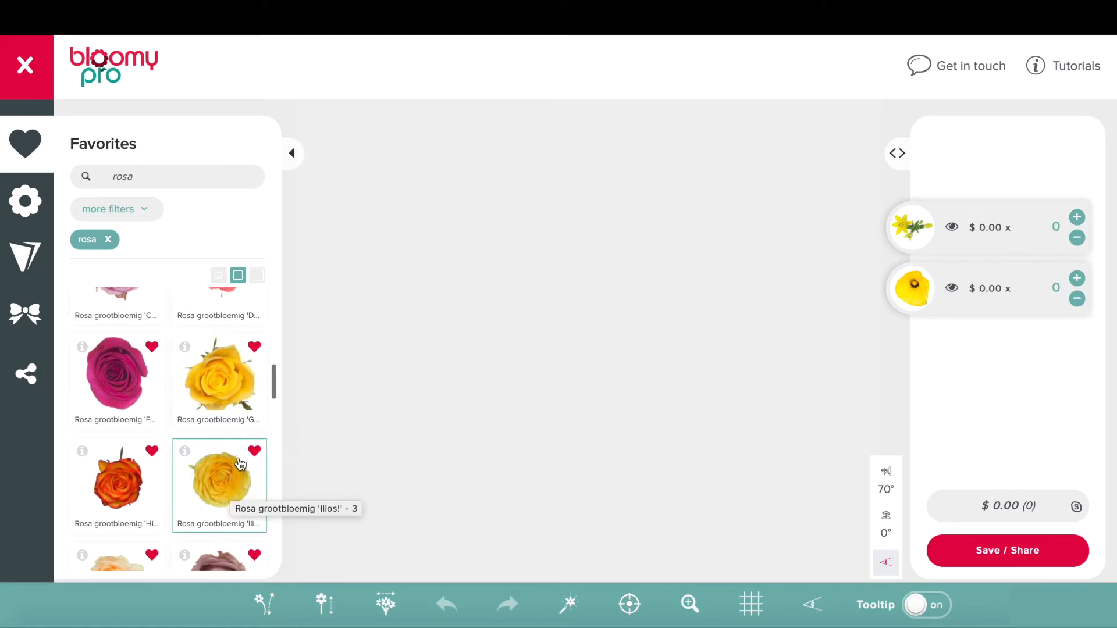
pyautogui.moveTo(223, 477); pyautogui.dragTo(758, 407)
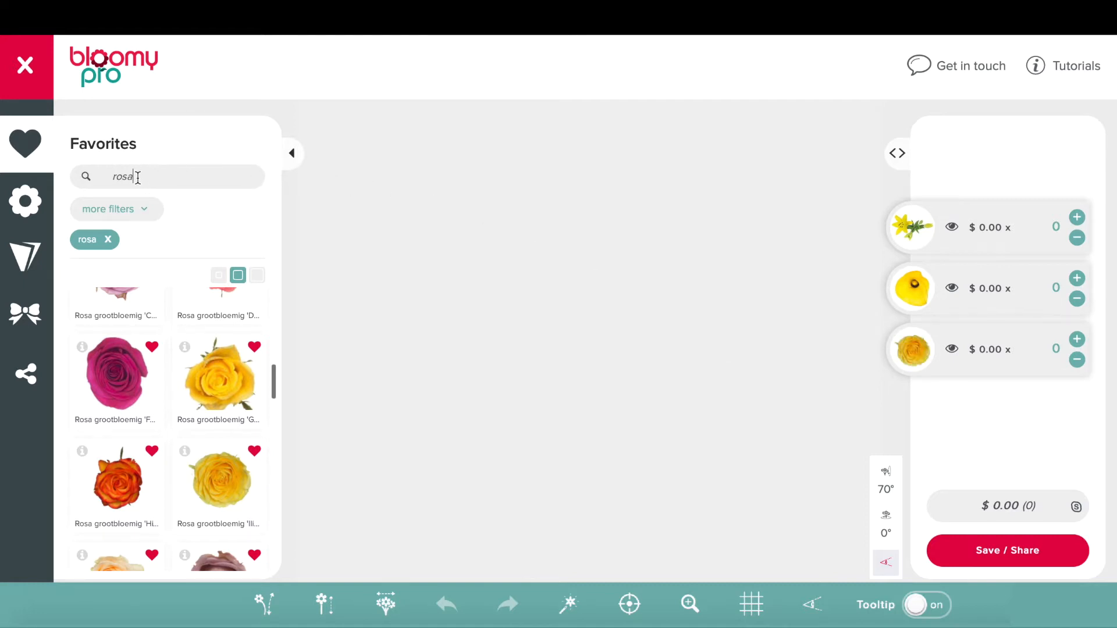
# Step: Search the favorites for hypericum instead of rosa
pyautogui.press('BackSpace')
pyautogui.press('BackSpace')
pyautogui.press('BackSpace')
pyautogui.write('h')
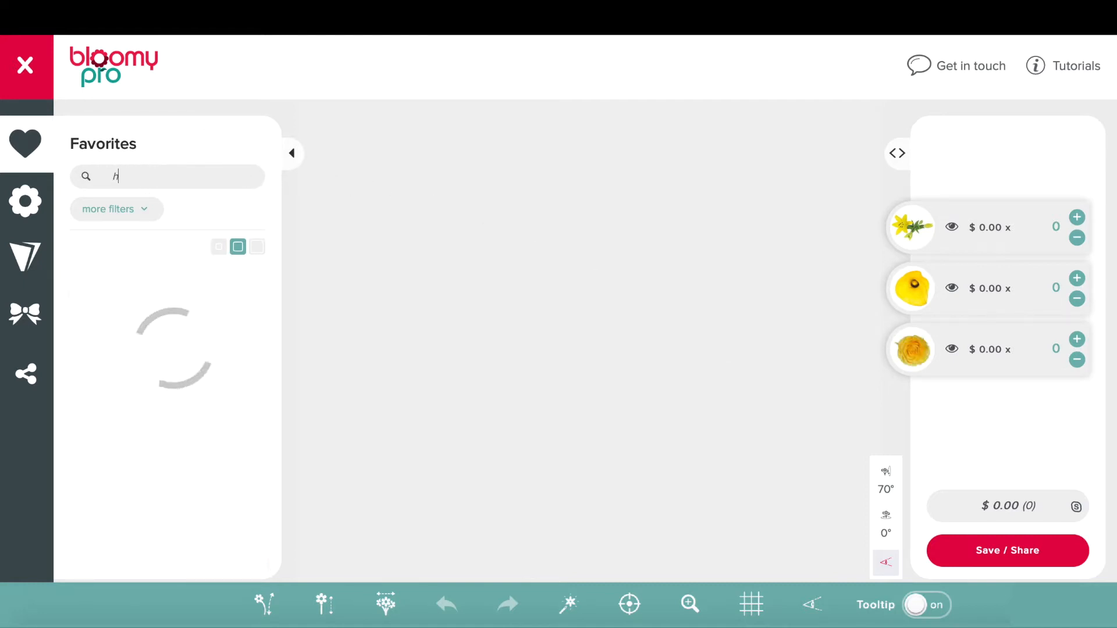
pyautogui.write('ypericum')
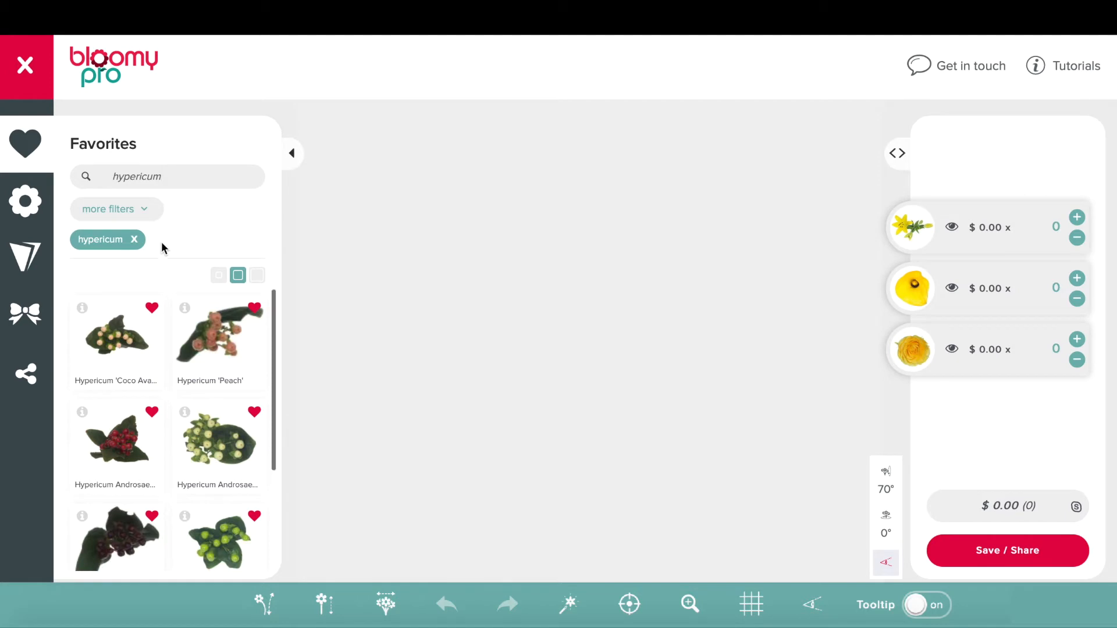
# Step: Check the details of the green Hypericum Coco Bamboo and add it to the ingredient list
pyautogui.scroll(-3, 202, 384)
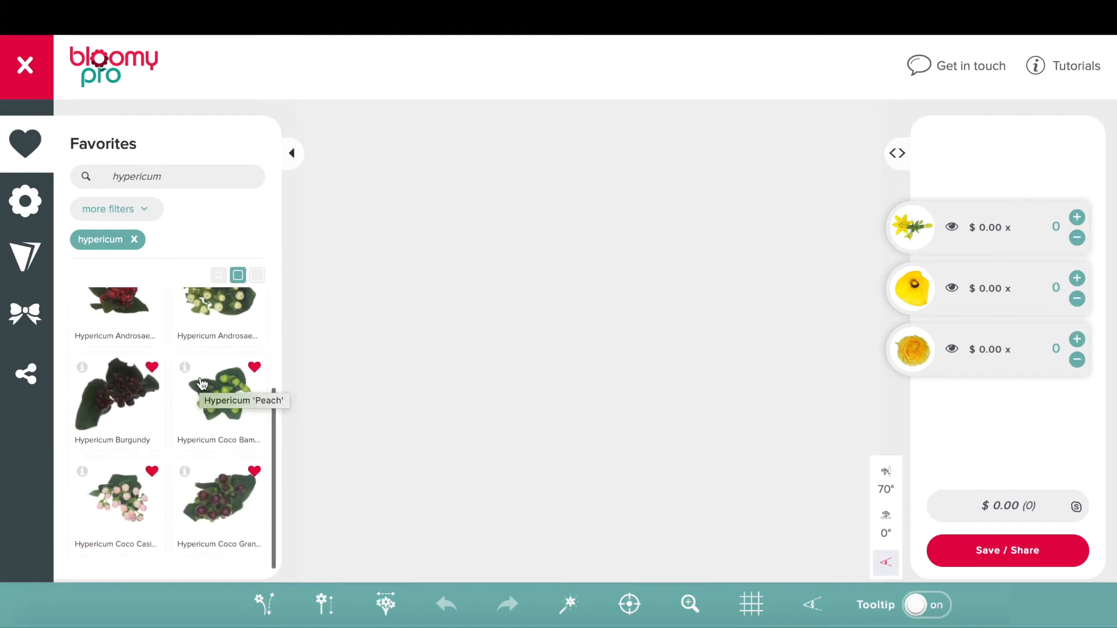
pyautogui.click(185, 368)
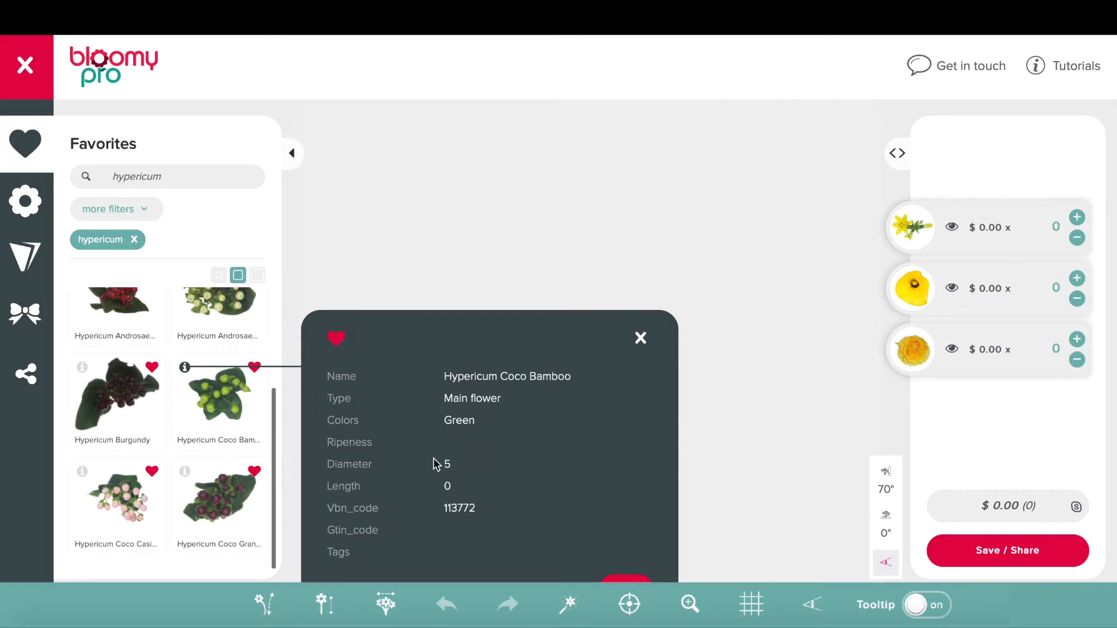
pyautogui.click(640, 338)
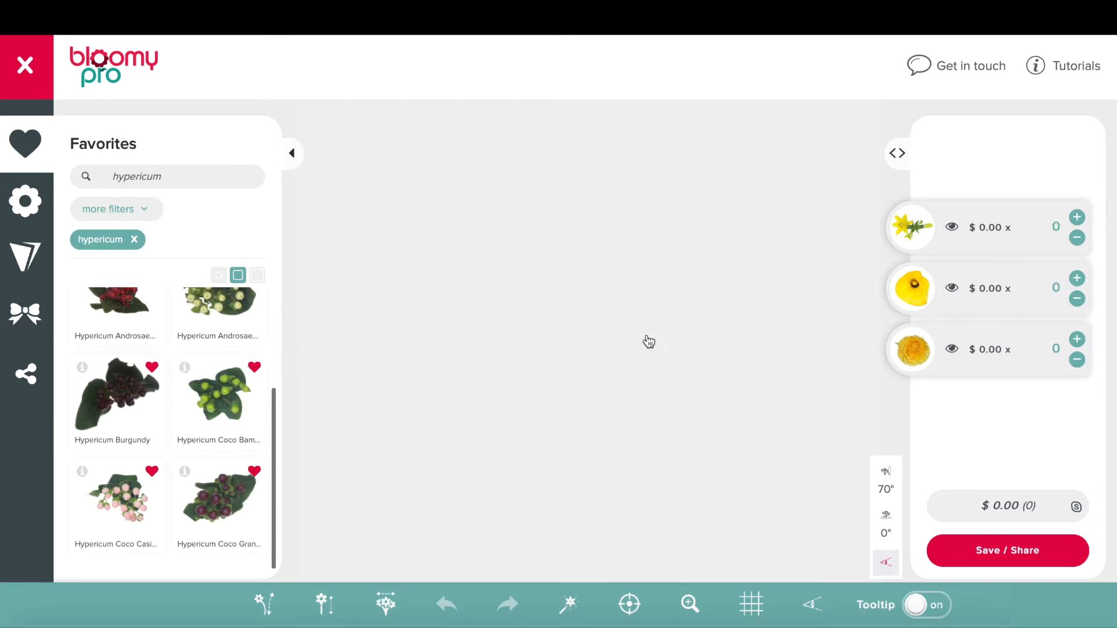
pyautogui.moveTo(228, 389); pyautogui.dragTo(650, 394)
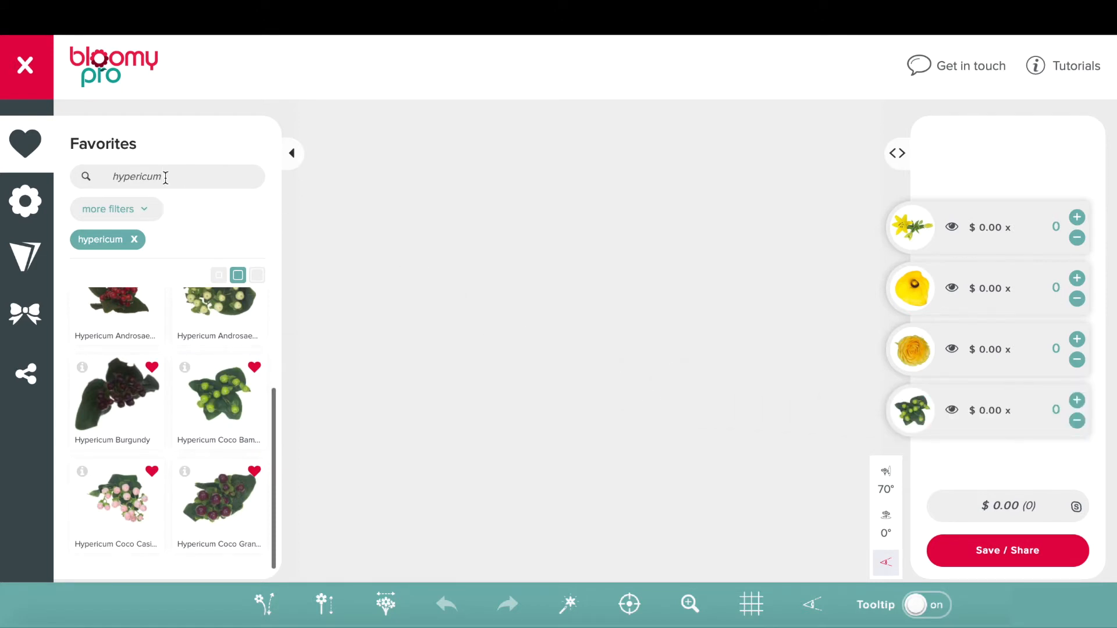
# Step: Search the favorites for salal and add the Salal foliage to the ingredient list
pyautogui.press('BackSpace')
pyautogui.press('BackSpace')
pyautogui.press('BackSpace')
pyautogui.press('BackSpace')
pyautogui.write('salal')
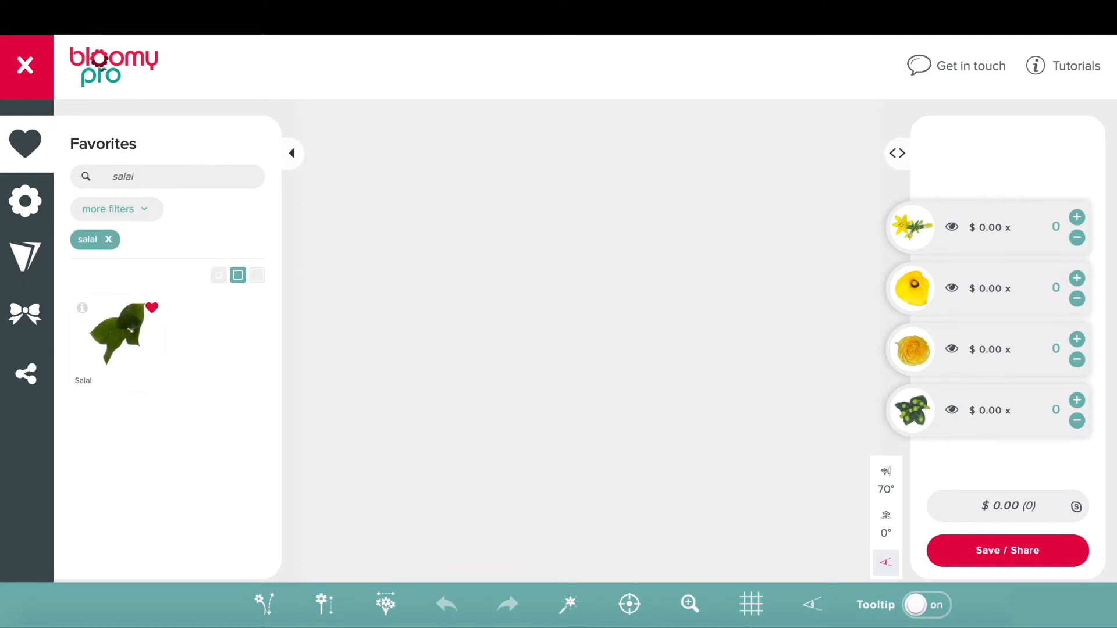
pyautogui.moveTo(122, 334); pyautogui.dragTo(824, 412)
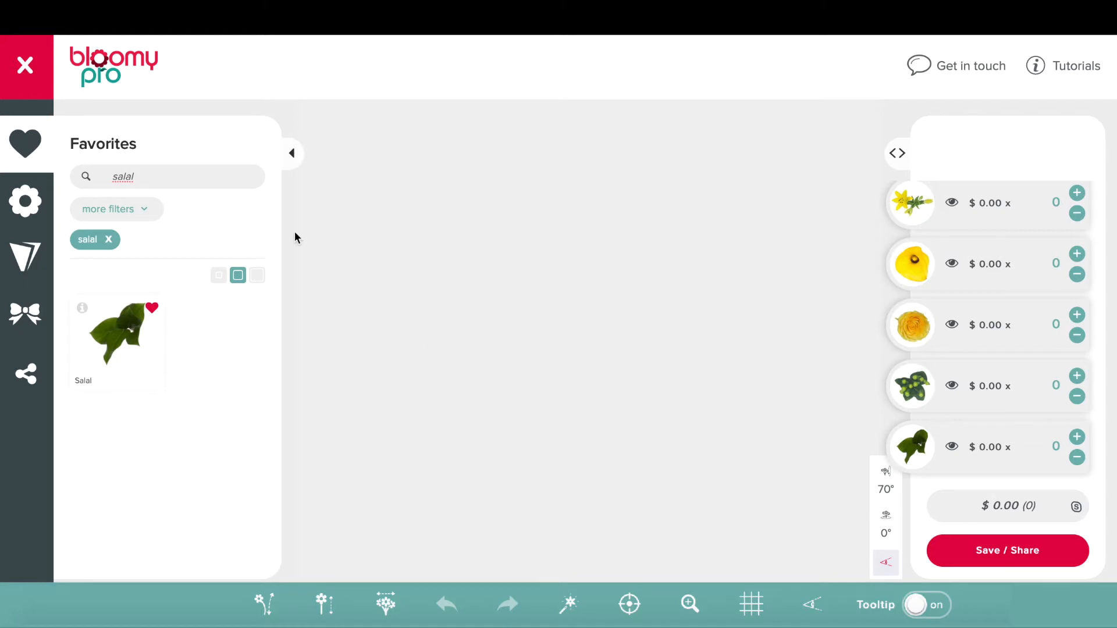
# Step: Collapse the favorites and place one yellow lily in the middle of the workspace with one salal stem behind its head
pyautogui.click(293, 155)
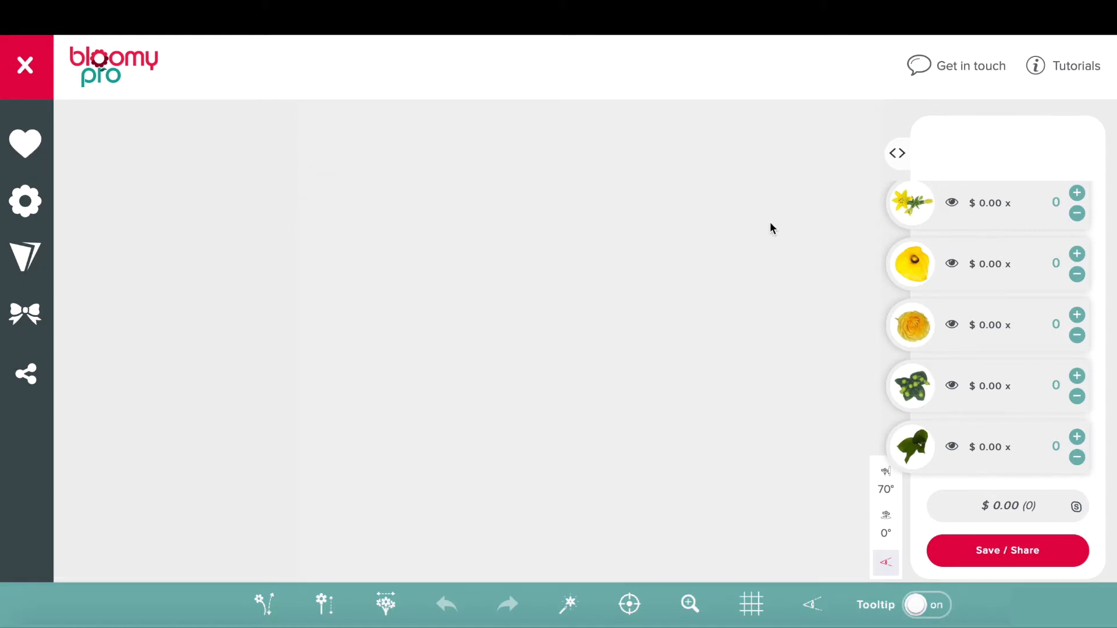
pyautogui.moveTo(913, 209); pyautogui.dragTo(554, 234)
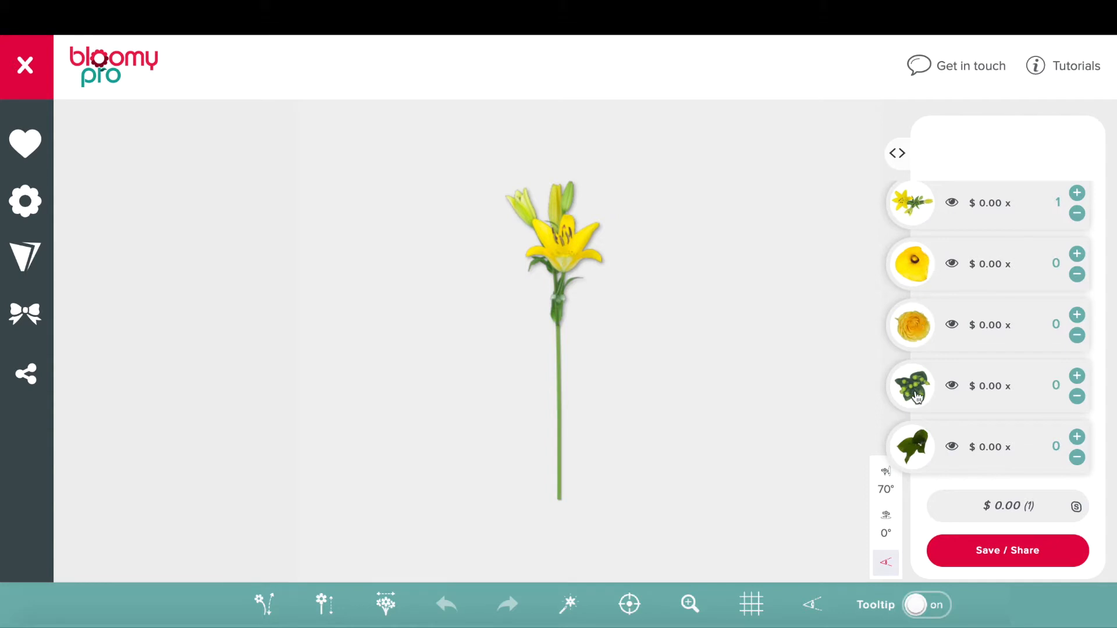
pyautogui.moveTo(918, 447); pyautogui.dragTo(706, 260)
pyautogui.click(686, 289)
pyautogui.moveTo(688, 284); pyautogui.dragTo(539, 218)
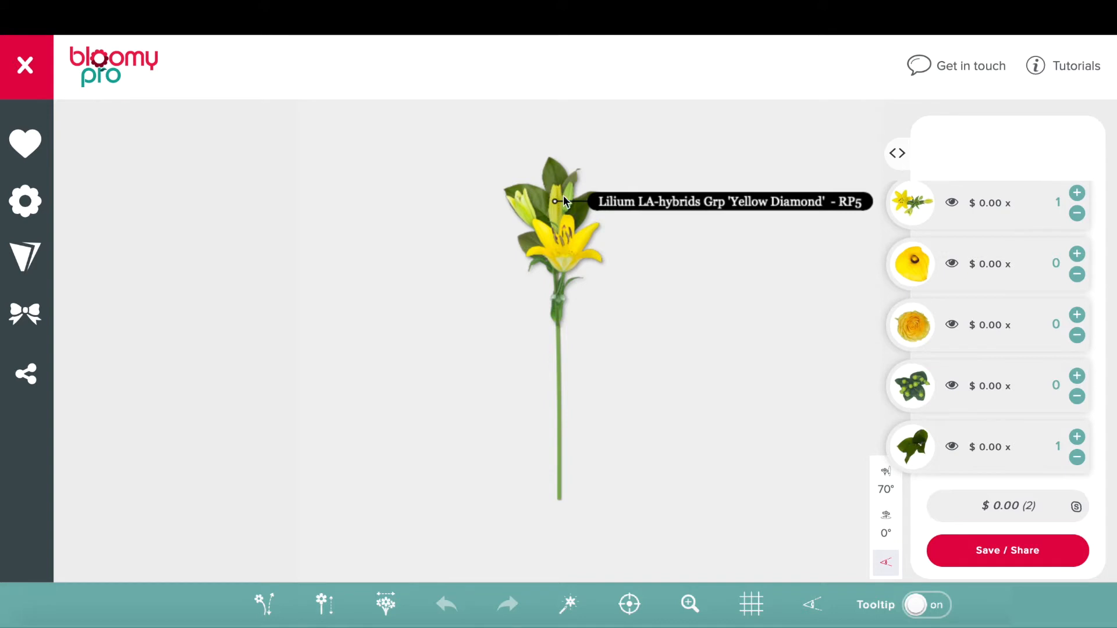
# Step: Move the head of the yellow lily slightly to the right in front of the salal leaves
pyautogui.click(570, 239)
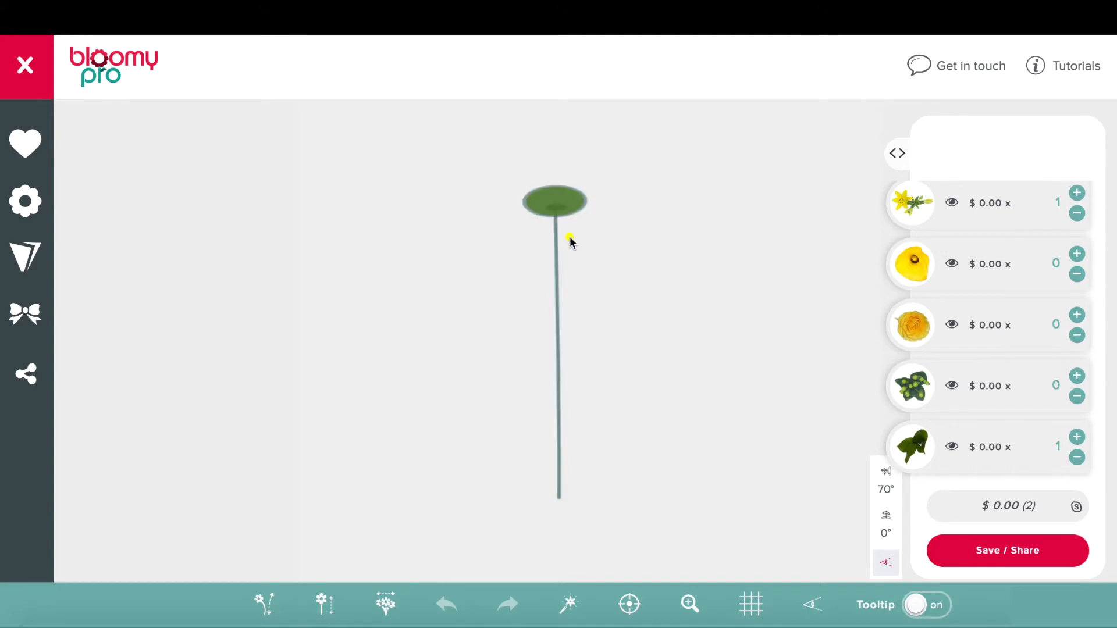
pyautogui.click(547, 208)
pyautogui.moveTo(524, 218); pyautogui.dragTo(512, 224)
pyautogui.click(553, 204)
pyautogui.click(552, 204)
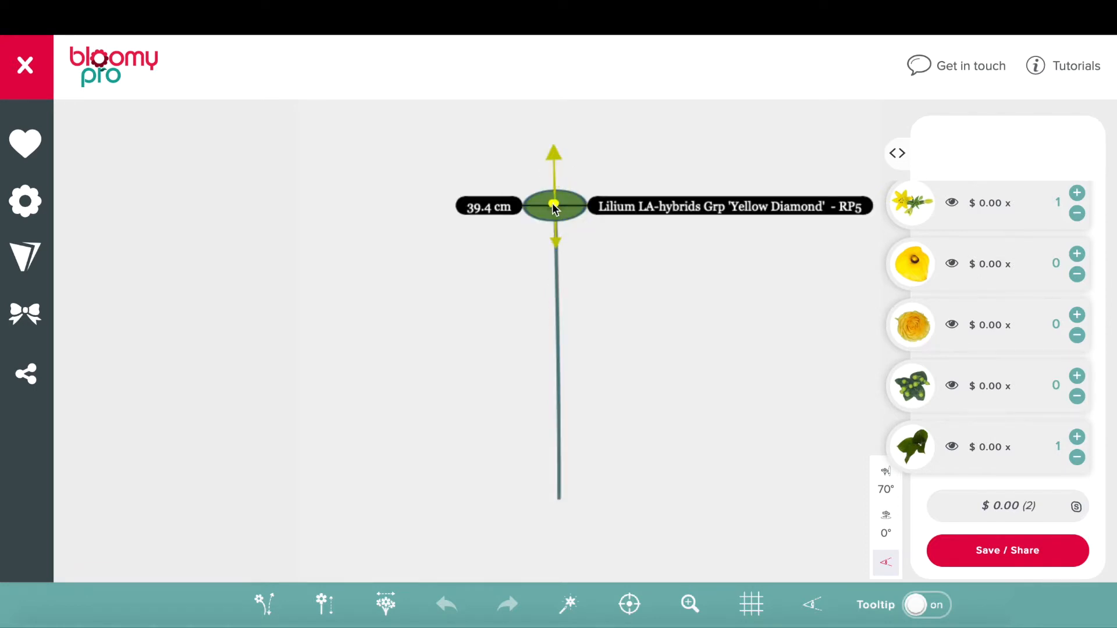
pyautogui.moveTo(555, 206); pyautogui.dragTo(573, 178)
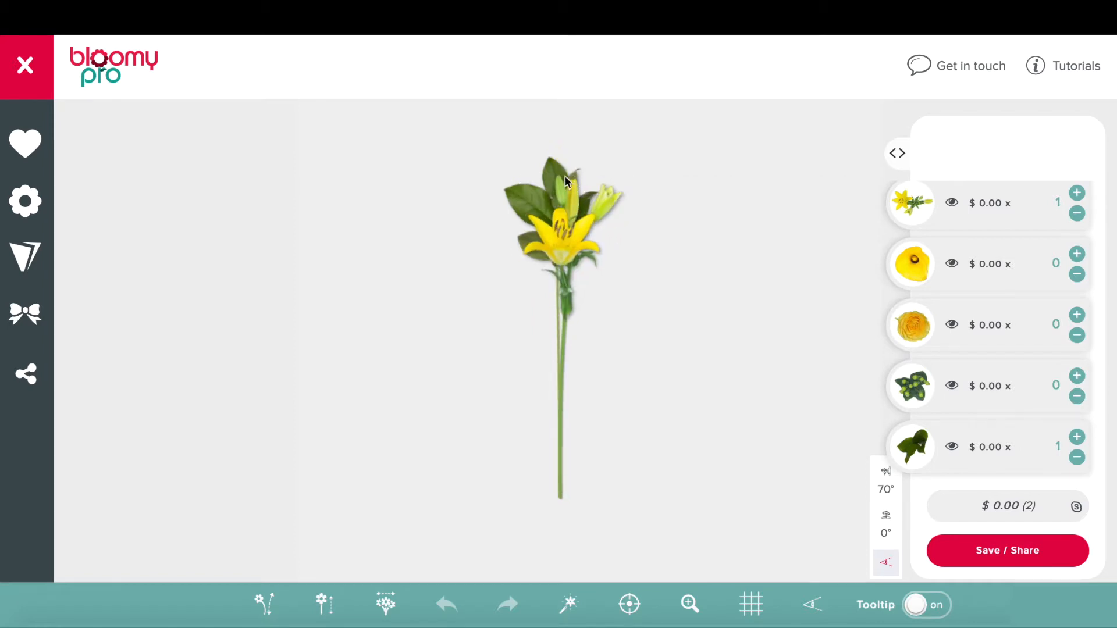
# Step: Raise the yellow lily above the salal leaves and rotate its head so the side bud points left
pyautogui.click(551, 201)
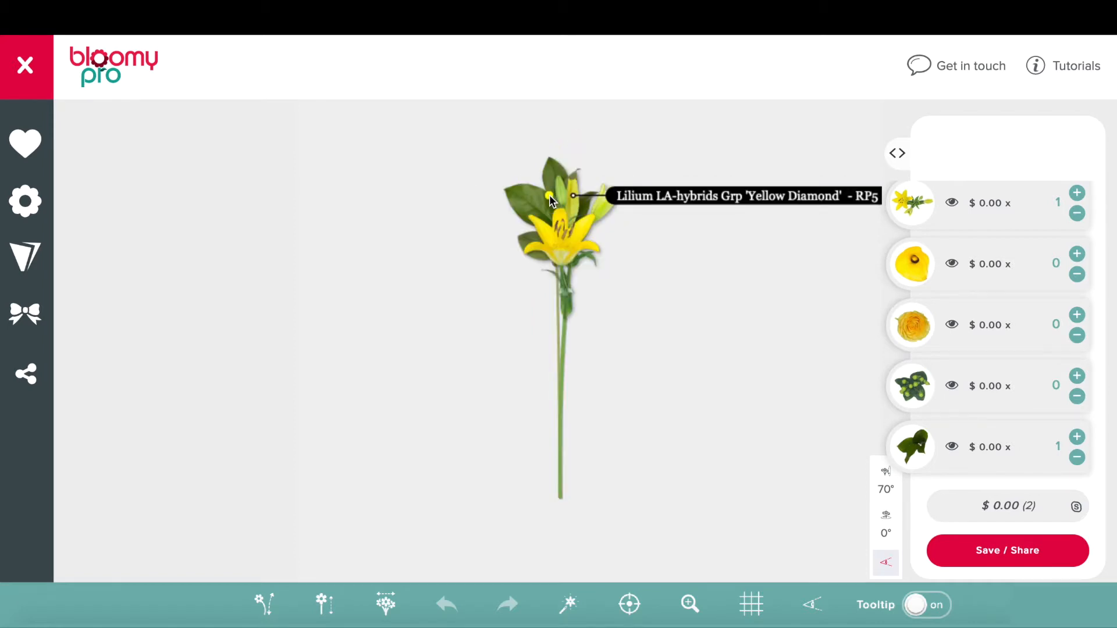
pyautogui.moveTo(550, 196); pyautogui.dragTo(552, 184)
pyautogui.click(552, 185)
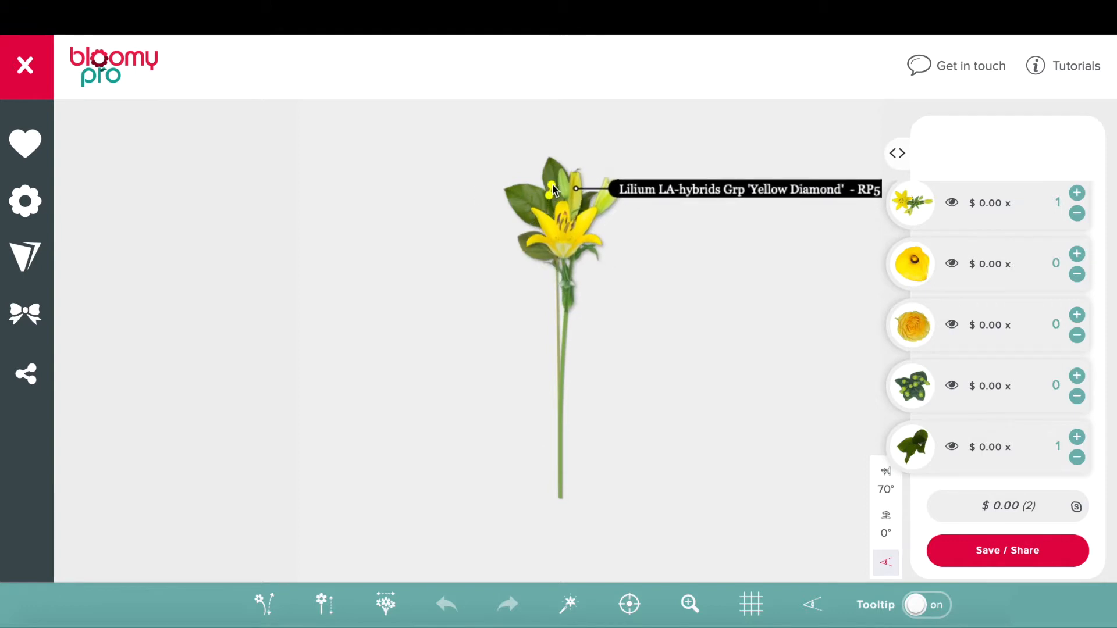
pyautogui.moveTo(553, 189); pyautogui.dragTo(547, 136)
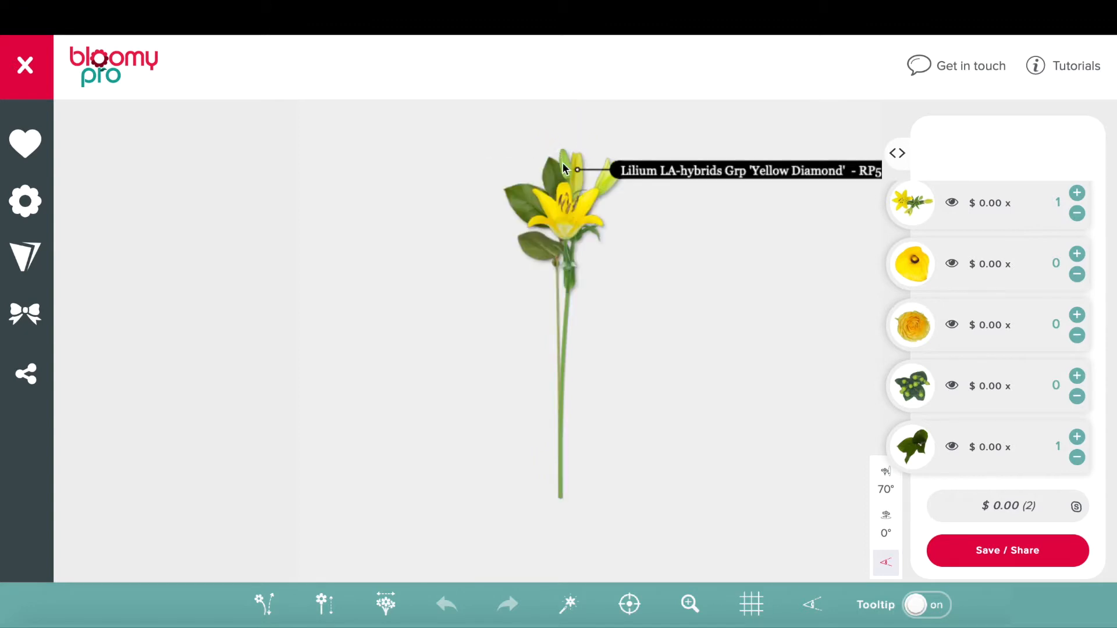
pyautogui.click(570, 185)
pyautogui.moveTo(565, 181); pyautogui.dragTo(551, 183)
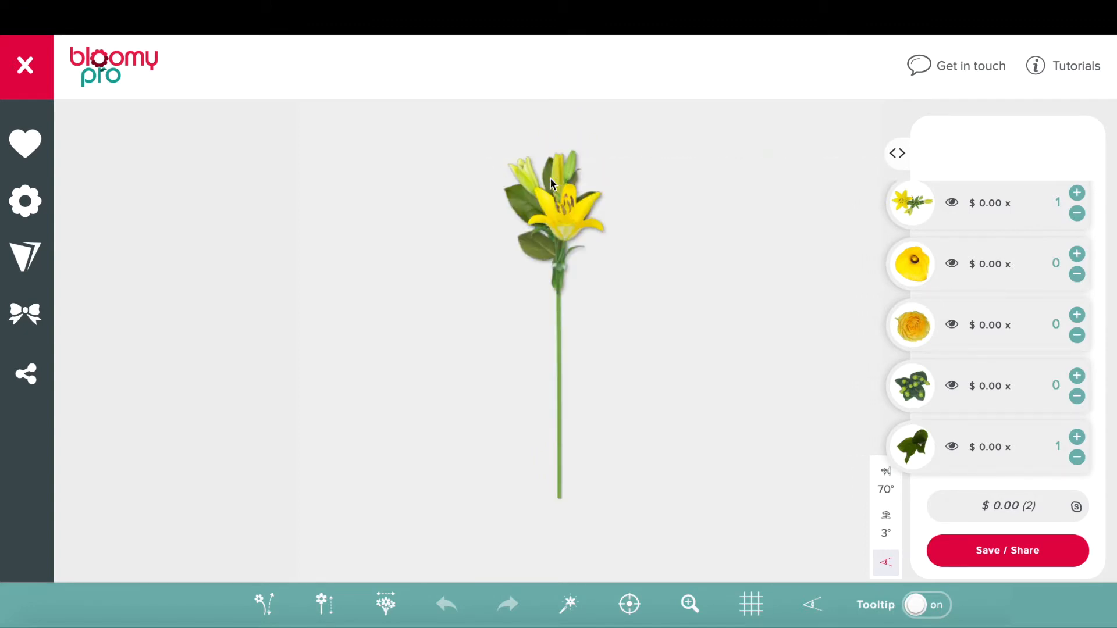
# Step: Add two salal stems, one behind the lily's right side and one in front of it, and raise the lily above the leaves
pyautogui.moveTo(915, 447); pyautogui.dragTo(660, 226)
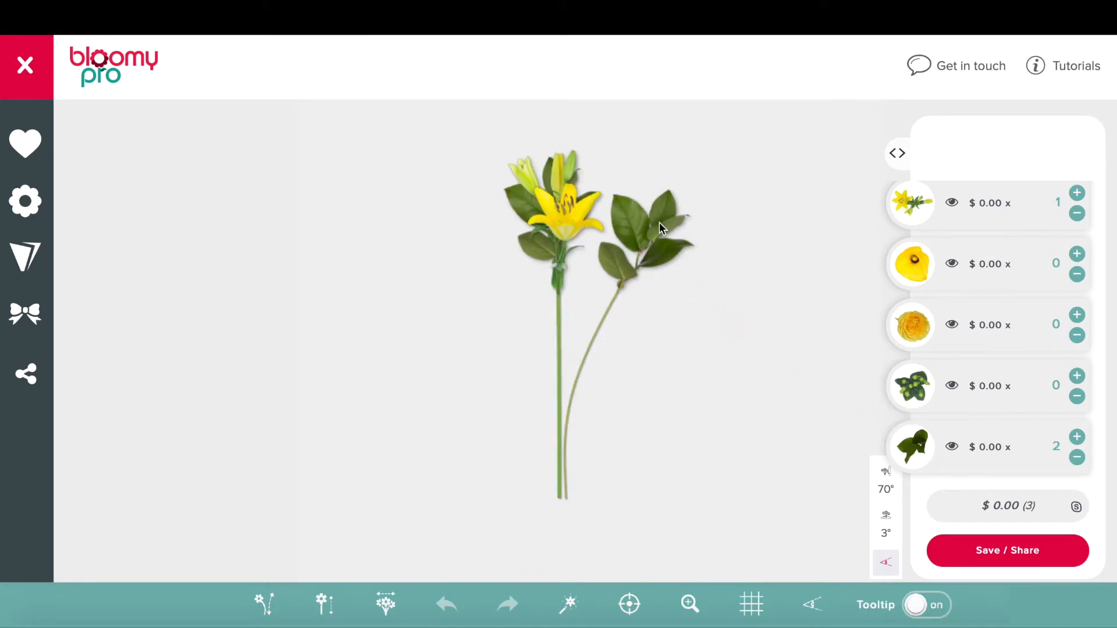
pyautogui.moveTo(918, 446); pyautogui.dragTo(503, 266)
pyautogui.moveTo(643, 241); pyautogui.dragTo(585, 224)
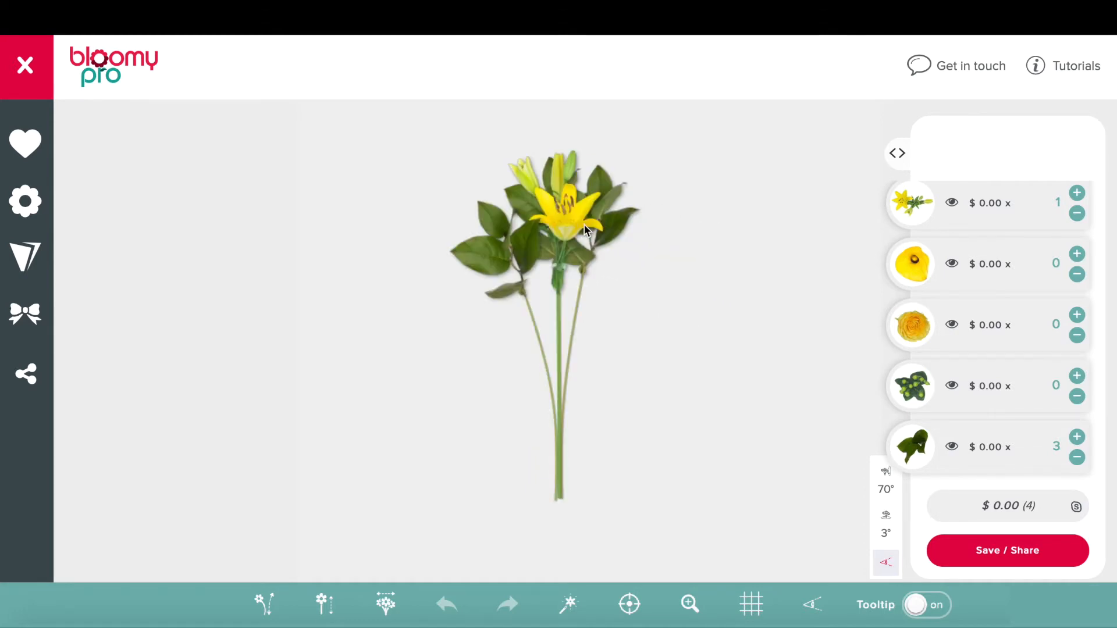
pyautogui.moveTo(503, 246); pyautogui.dragTo(563, 260)
pyautogui.moveTo(731, 222); pyautogui.dragTo(727, 250)
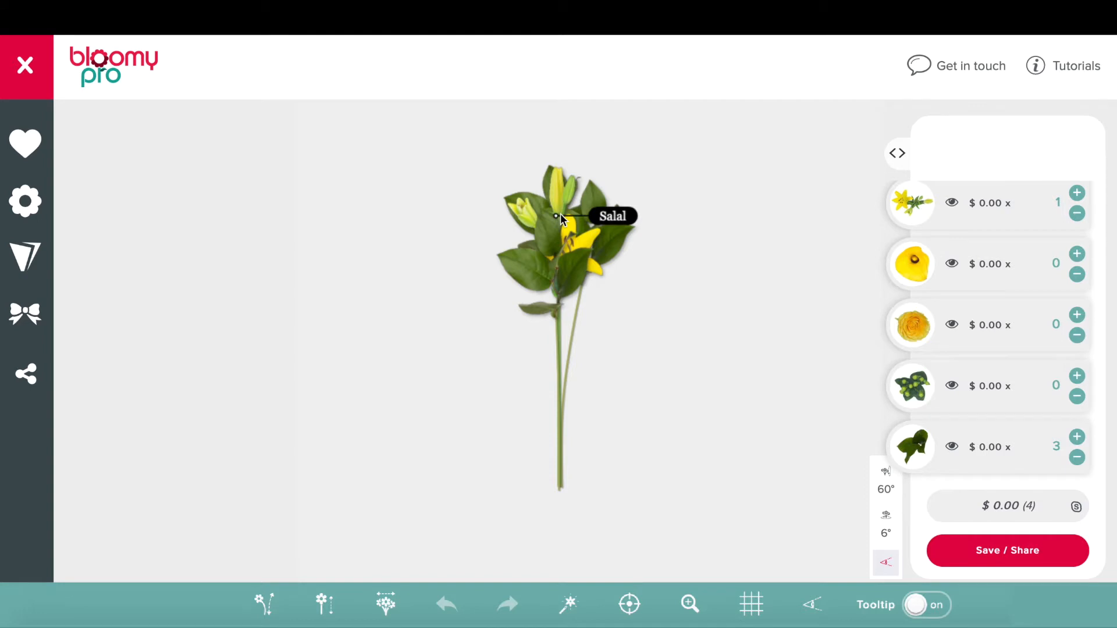
pyautogui.moveTo(564, 193); pyautogui.dragTo(557, 162)
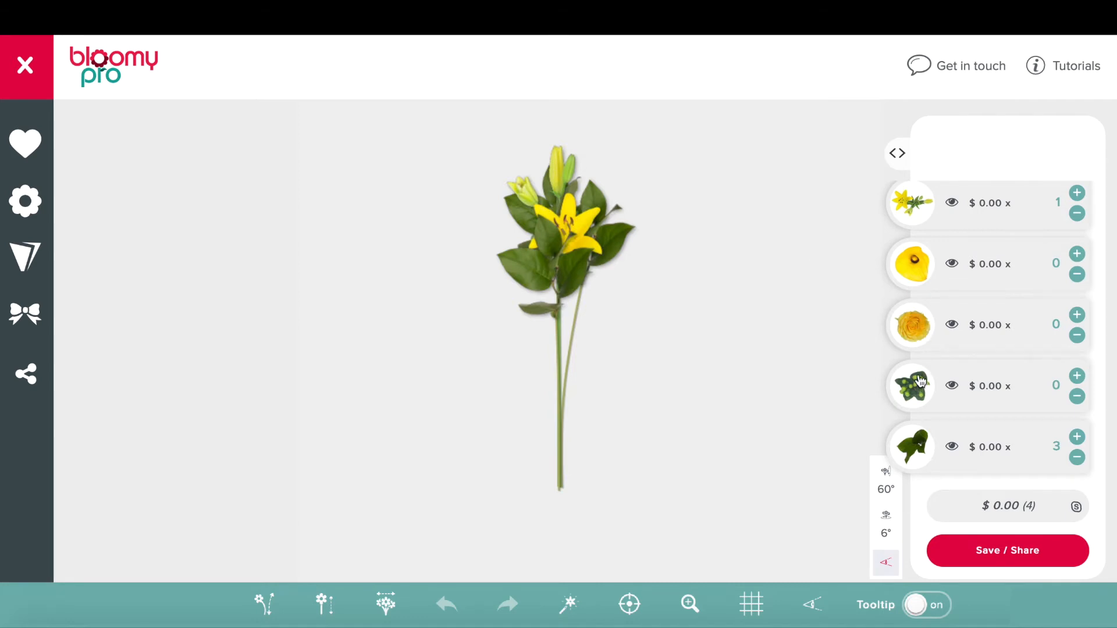
# Step: Add three yellow Ilios! roses around the lily, one on the right and two on the left
pyautogui.moveTo(917, 327); pyautogui.dragTo(703, 187)
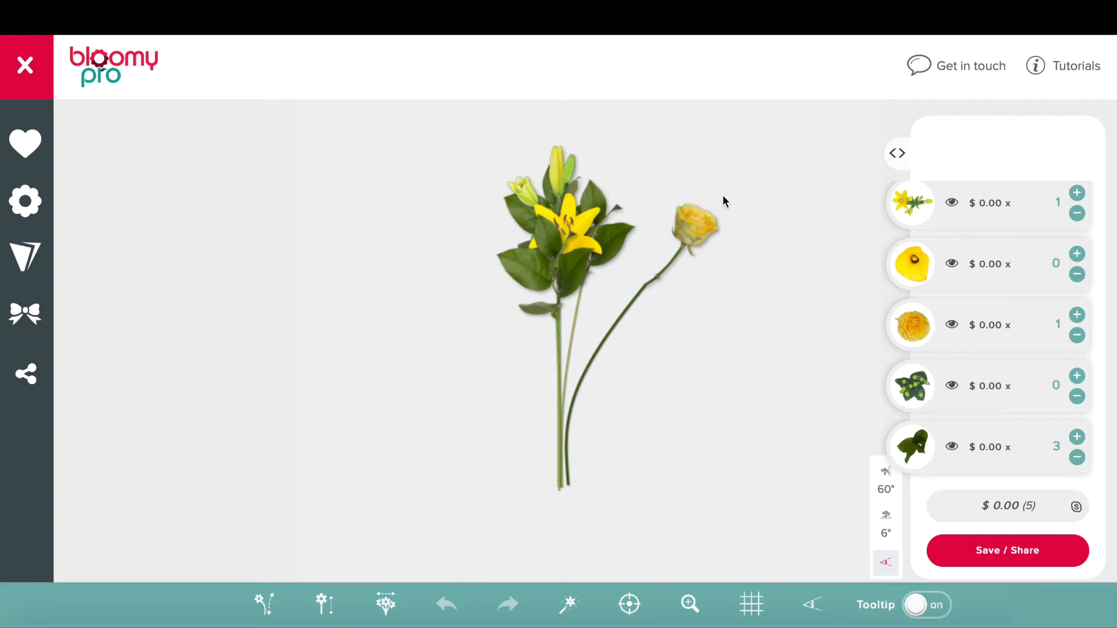
pyautogui.moveTo(911, 322); pyautogui.dragTo(437, 198)
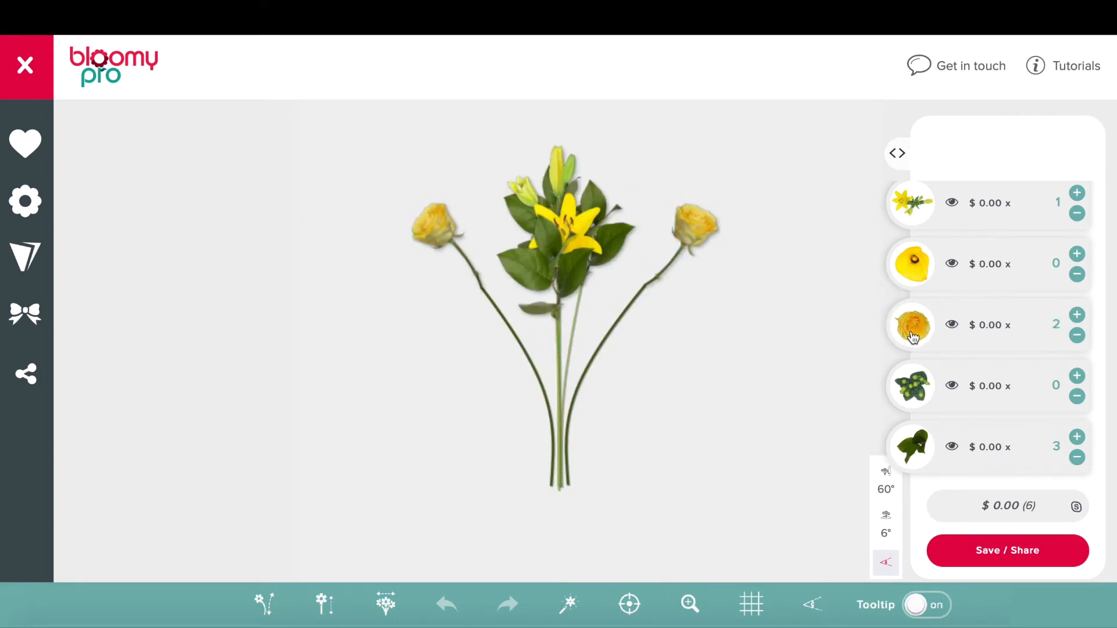
pyautogui.moveTo(915, 333); pyautogui.dragTo(430, 296)
# Step: Arrange the three roses close to the lily, one behind its buds and one on each side, with the side rose heads slightly lowered
pyautogui.moveTo(424, 217); pyautogui.dragTo(559, 162)
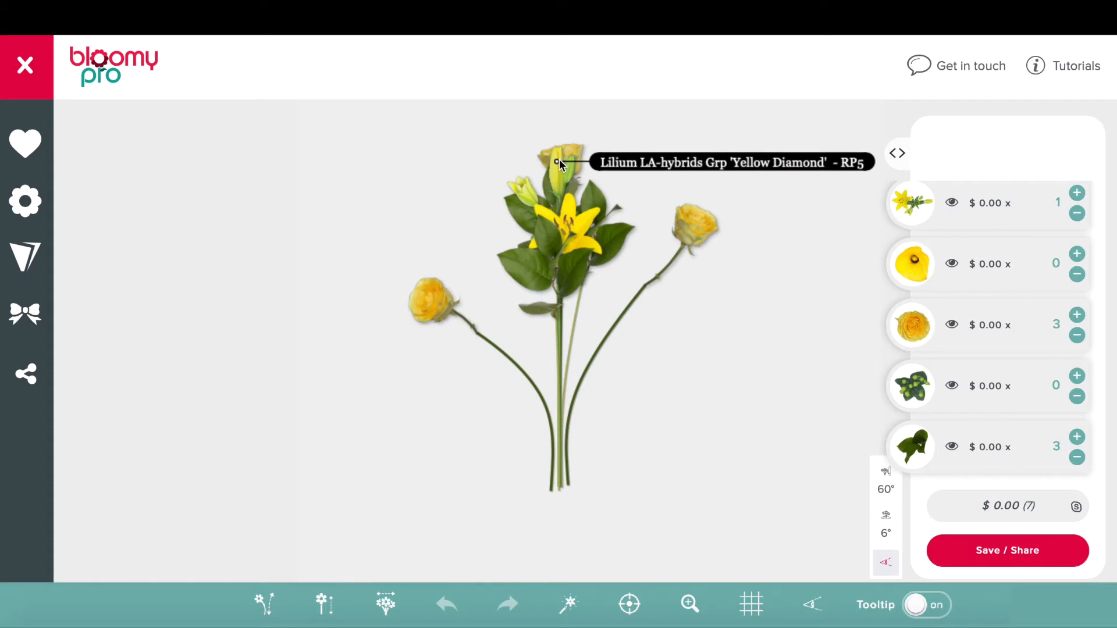
pyautogui.moveTo(696, 226); pyautogui.dragTo(616, 208)
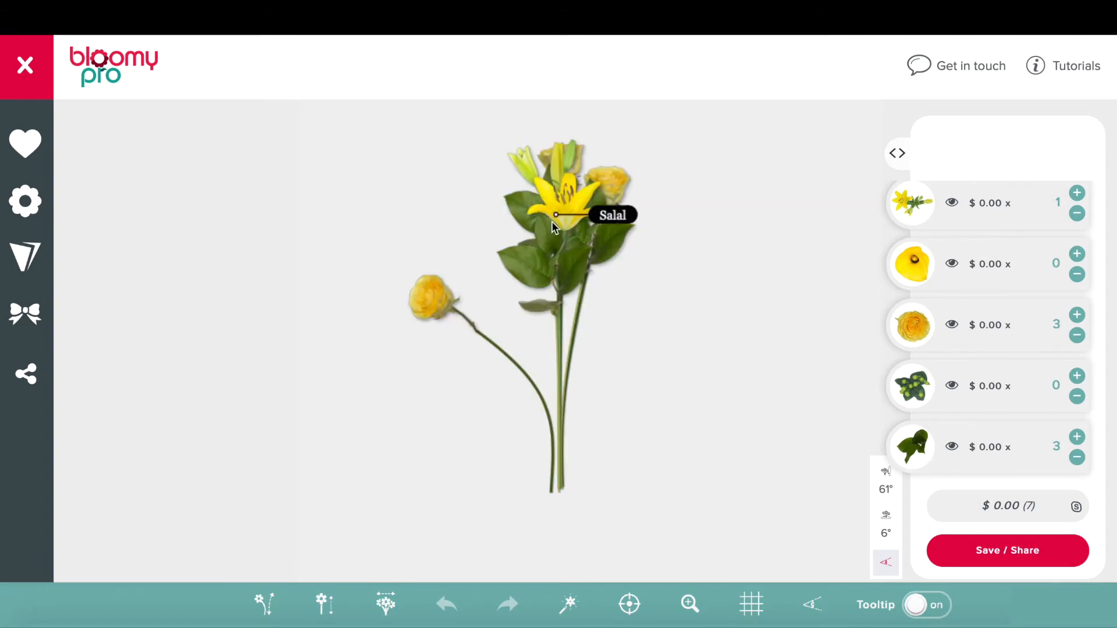
pyautogui.moveTo(431, 296); pyautogui.dragTo(510, 183)
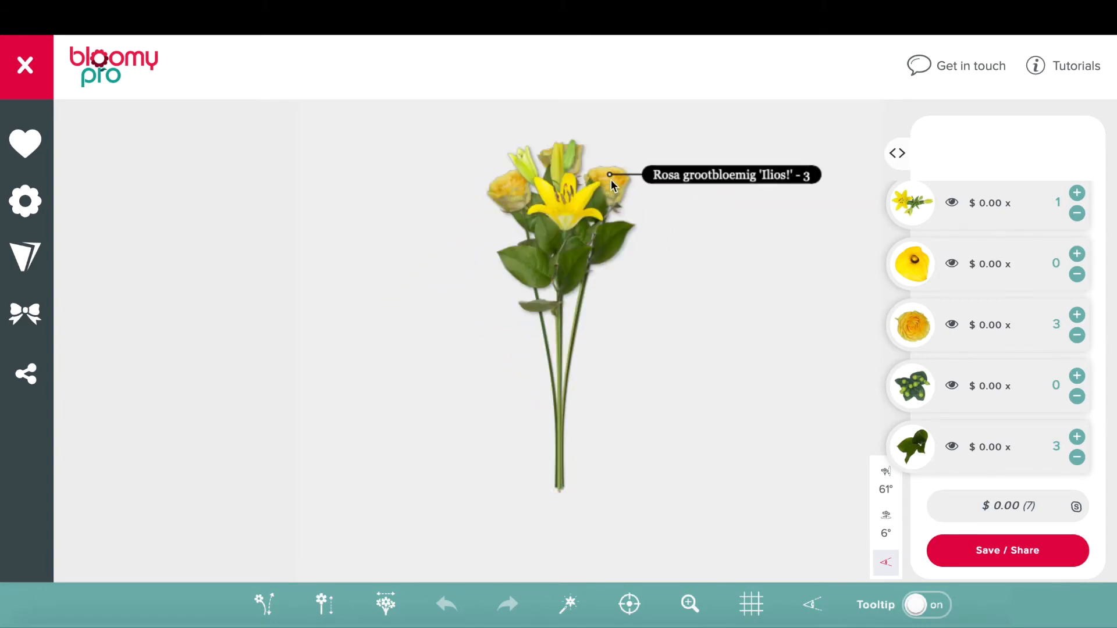
pyautogui.moveTo(611, 179); pyautogui.dragTo(609, 207)
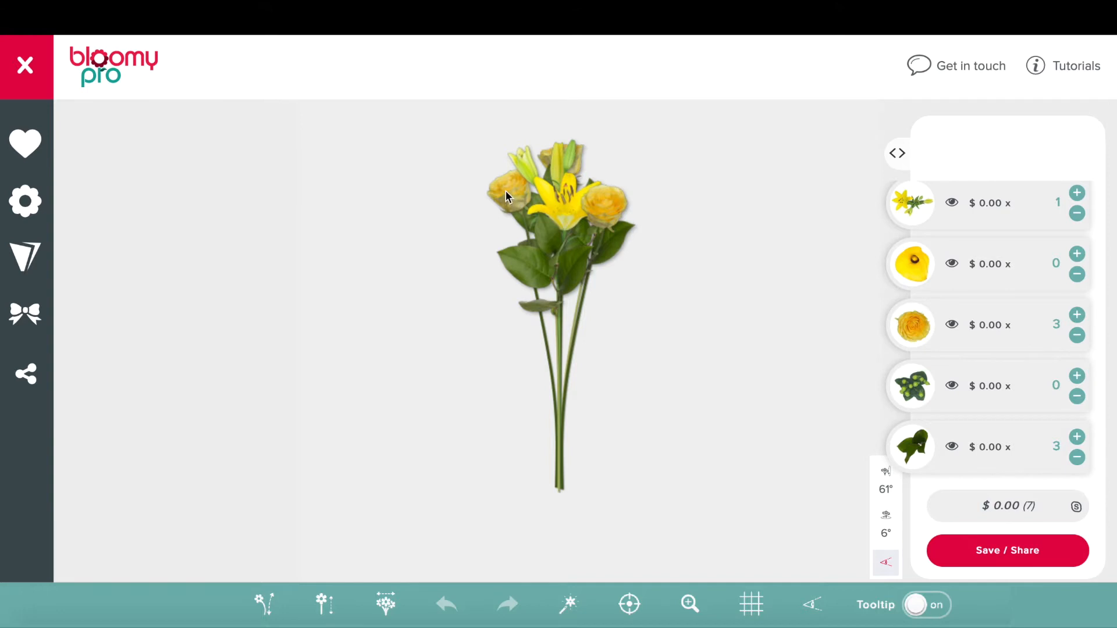
pyautogui.moveTo(507, 182); pyautogui.dragTo(508, 199)
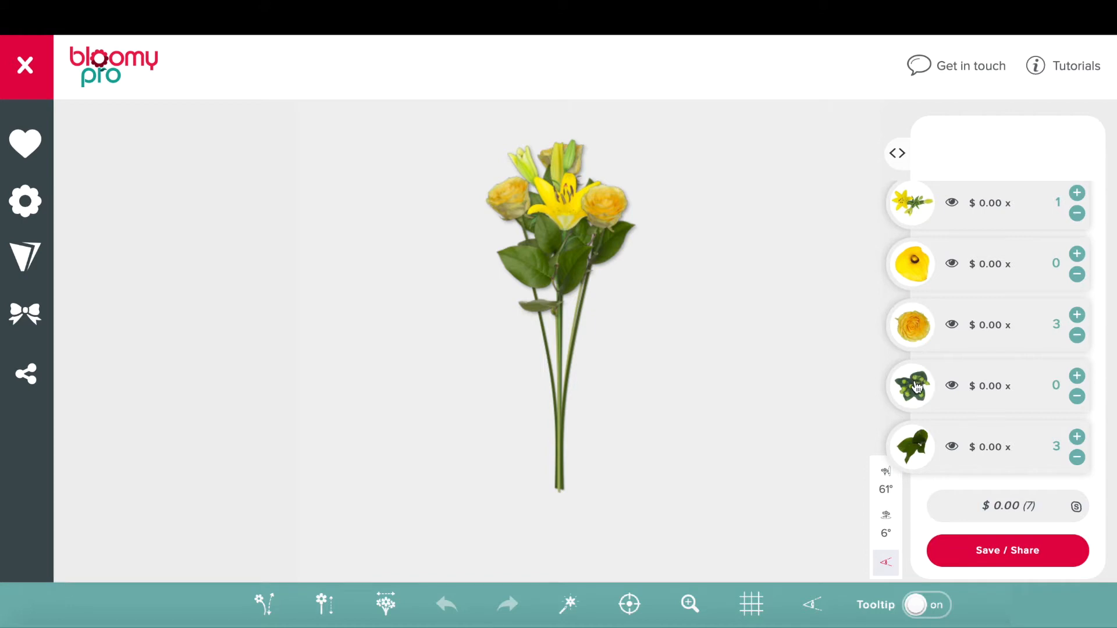
# Step: Add three yellow zantedeschias, one above each side rose and one in the front center of the bouquet
pyautogui.moveTo(921, 269); pyautogui.dragTo(738, 188)
pyautogui.moveTo(759, 263); pyautogui.dragTo(629, 215)
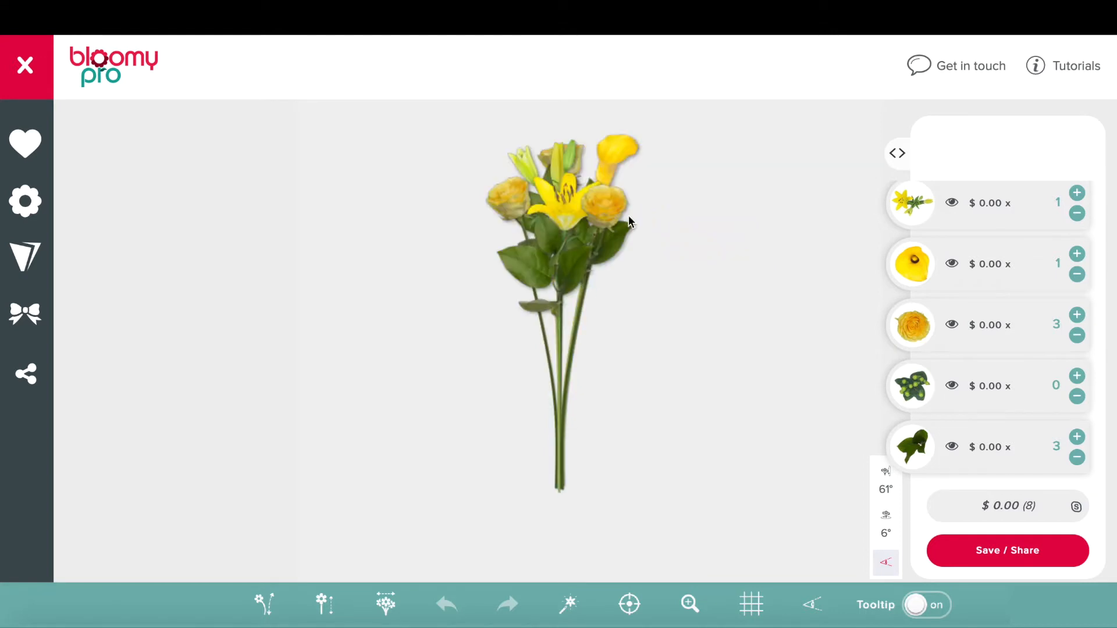
pyautogui.moveTo(612, 155)
pyautogui.mouseDown()
pyautogui.moveTo(607, 186)
pyautogui.moveTo(608, 166)
pyautogui.mouseUp()
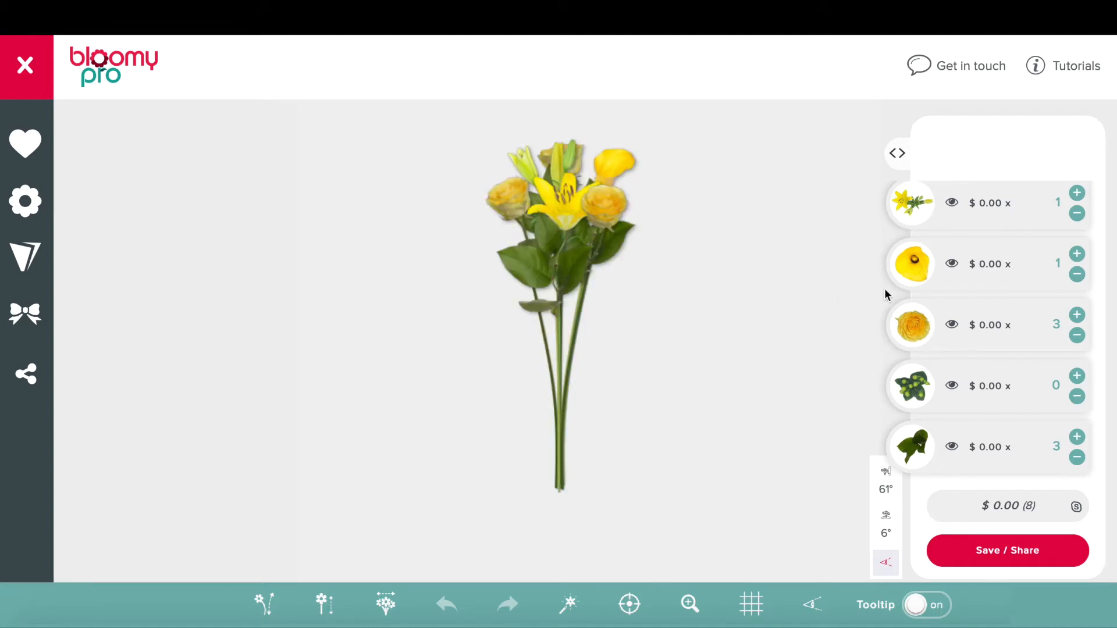
pyautogui.moveTo(910, 271); pyautogui.dragTo(512, 177)
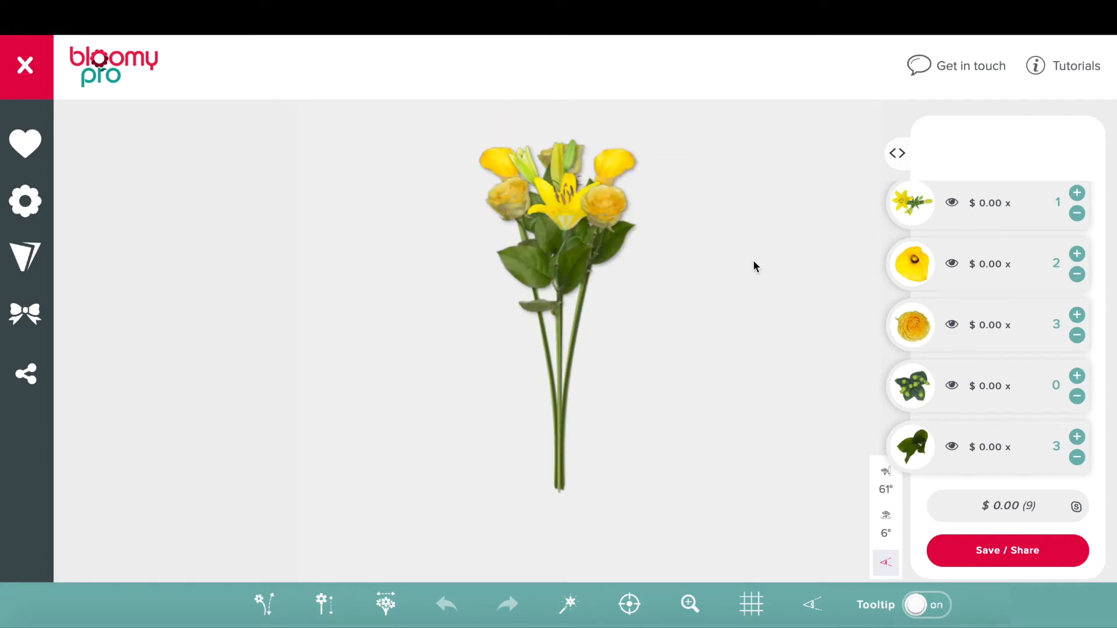
pyautogui.moveTo(915, 269); pyautogui.dragTo(570, 259)
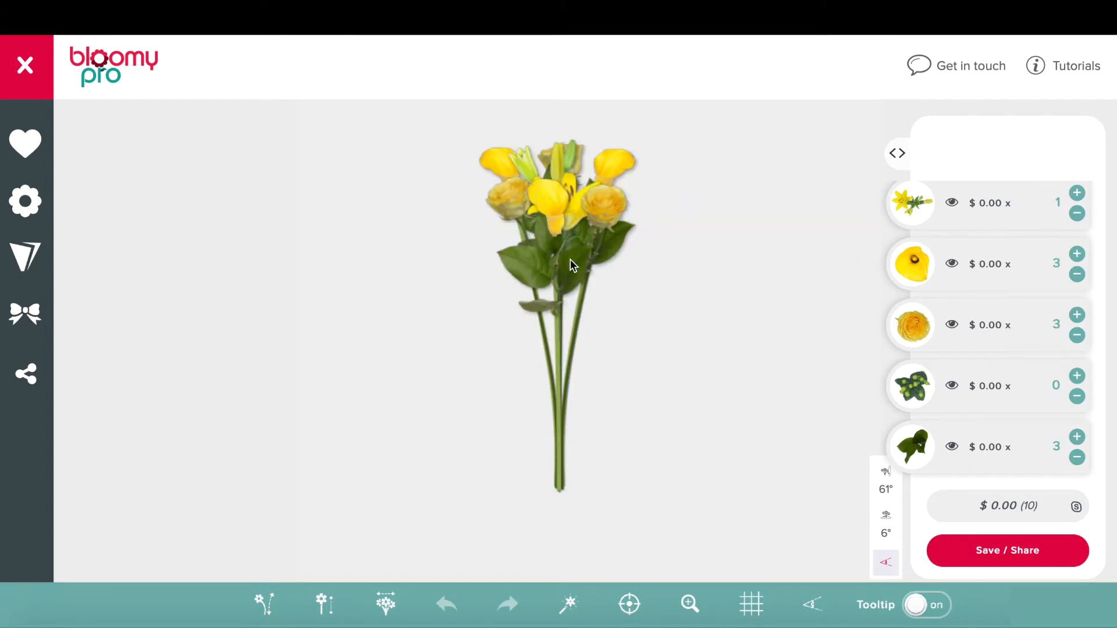
pyautogui.moveTo(552, 201); pyautogui.dragTo(553, 206)
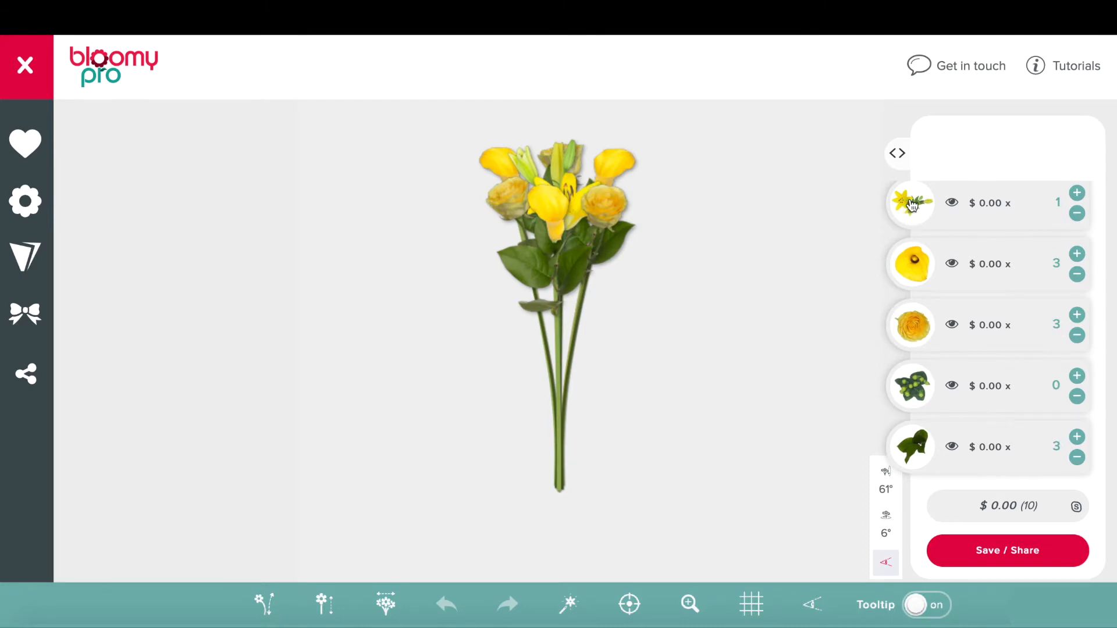
# Step: Add a yellow lily on each side of the bouquet, and raise and turn the left one outward in front of the rose
pyautogui.moveTo(910, 203); pyautogui.dragTo(616, 190)
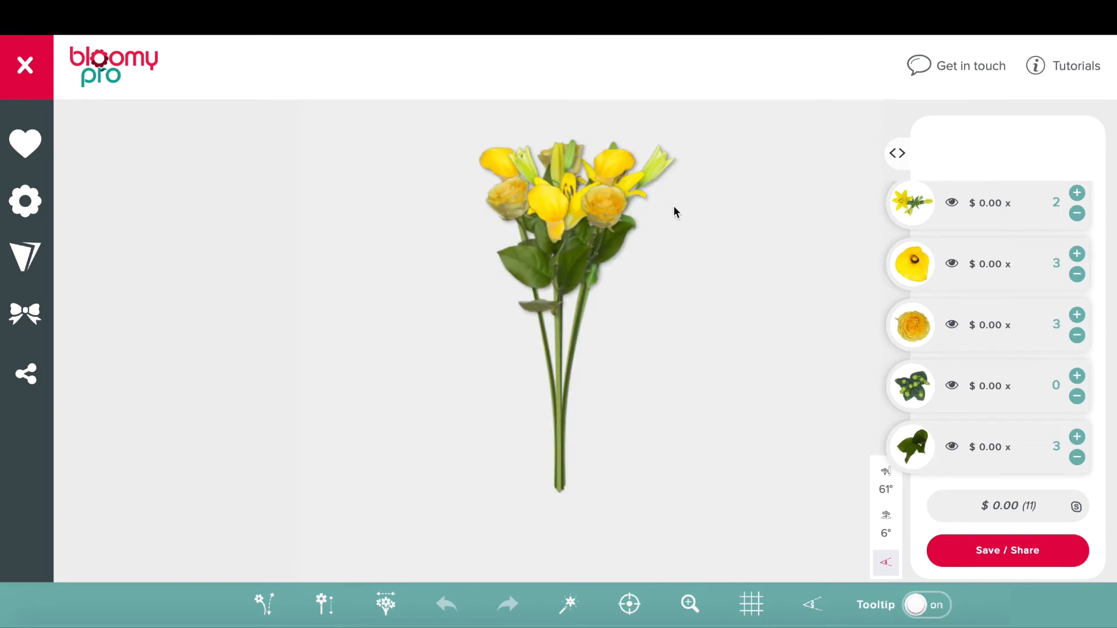
pyautogui.moveTo(914, 205); pyautogui.dragTo(504, 188)
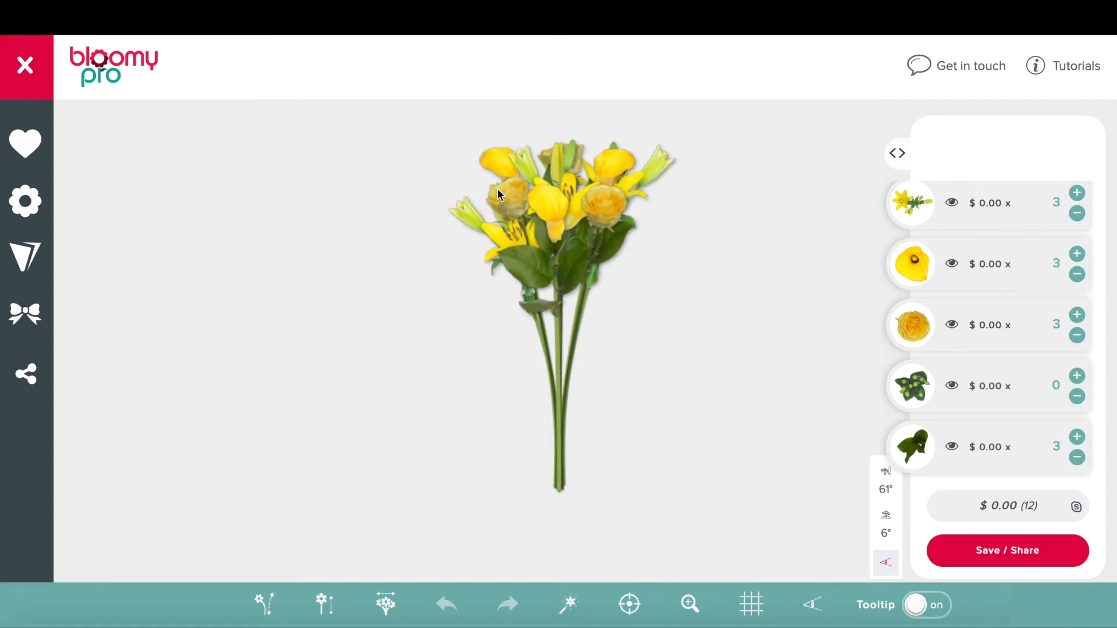
pyautogui.moveTo(497, 208)
pyautogui.mouseDown()
pyautogui.moveTo(481, 179)
pyautogui.moveTo(490, 195)
pyautogui.mouseUp()
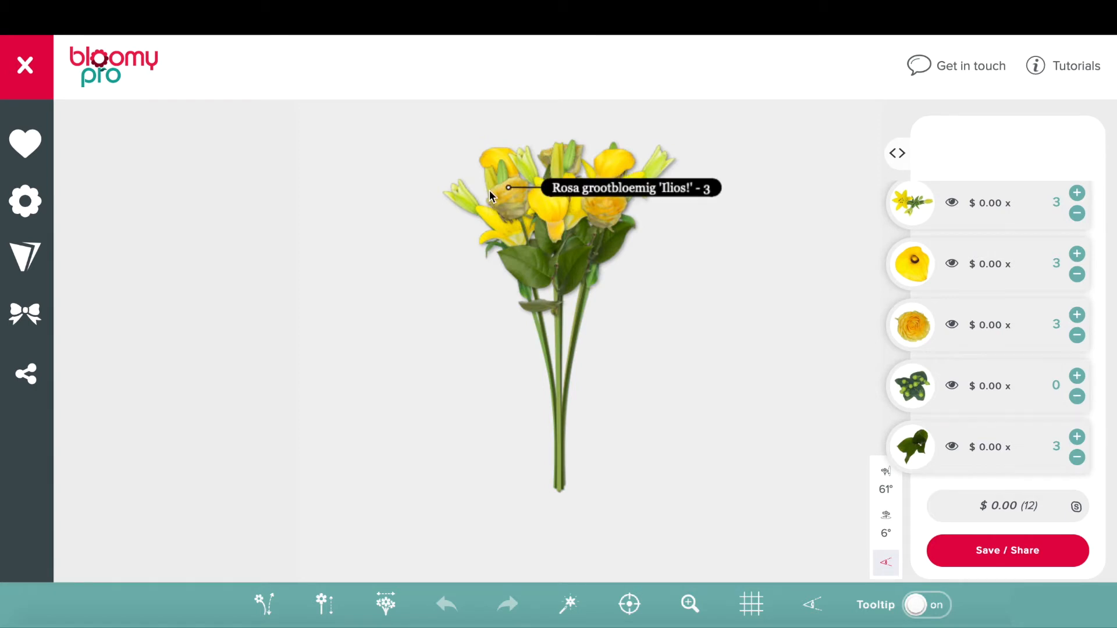
pyautogui.moveTo(491, 195)
pyautogui.mouseDown()
pyautogui.moveTo(483, 169)
pyautogui.moveTo(481, 214)
pyautogui.moveTo(496, 186)
pyautogui.mouseUp()
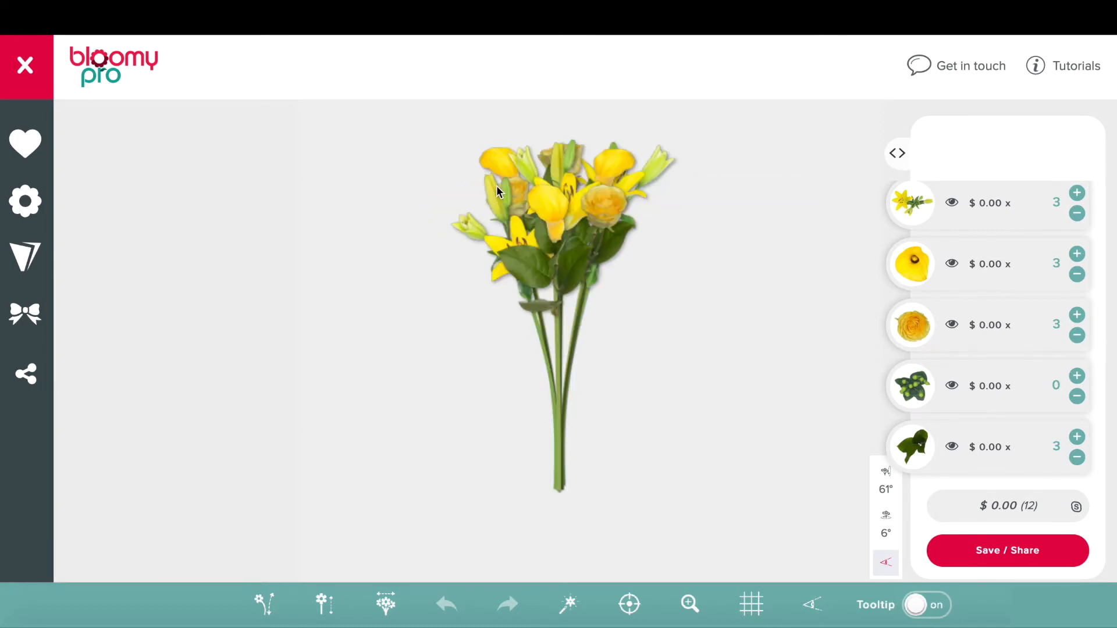
pyautogui.click(497, 185)
pyautogui.moveTo(496, 185); pyautogui.dragTo(491, 178)
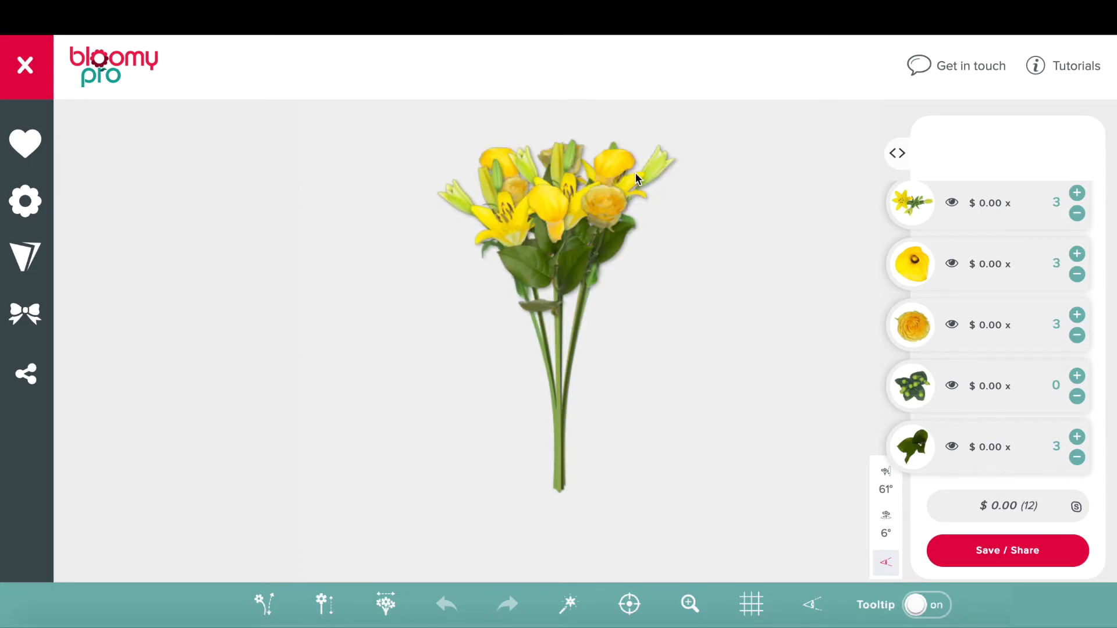
# Step: Lower the right lily so its head sits behind the right rose at the bouquet's outer edge
pyautogui.click(651, 170)
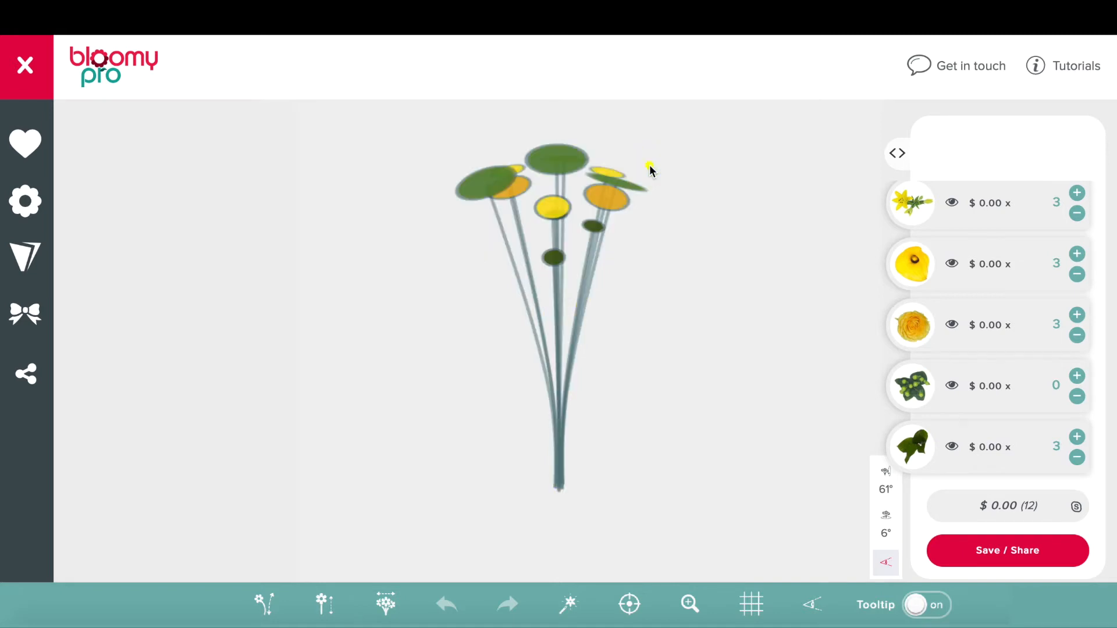
pyautogui.click(620, 183)
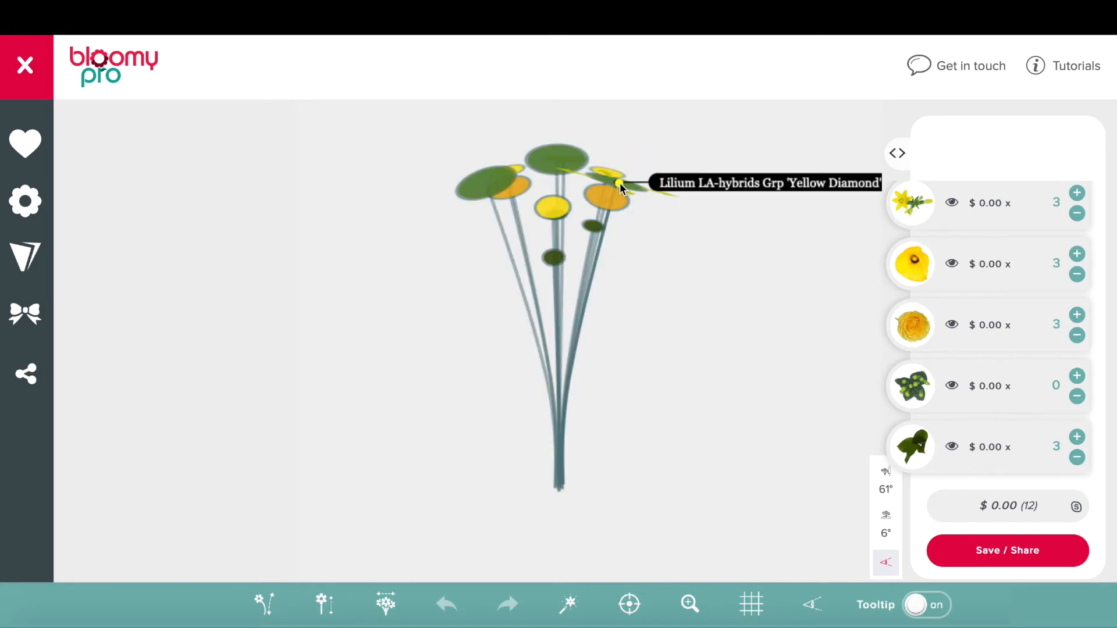
pyautogui.moveTo(625, 191); pyautogui.dragTo(630, 215)
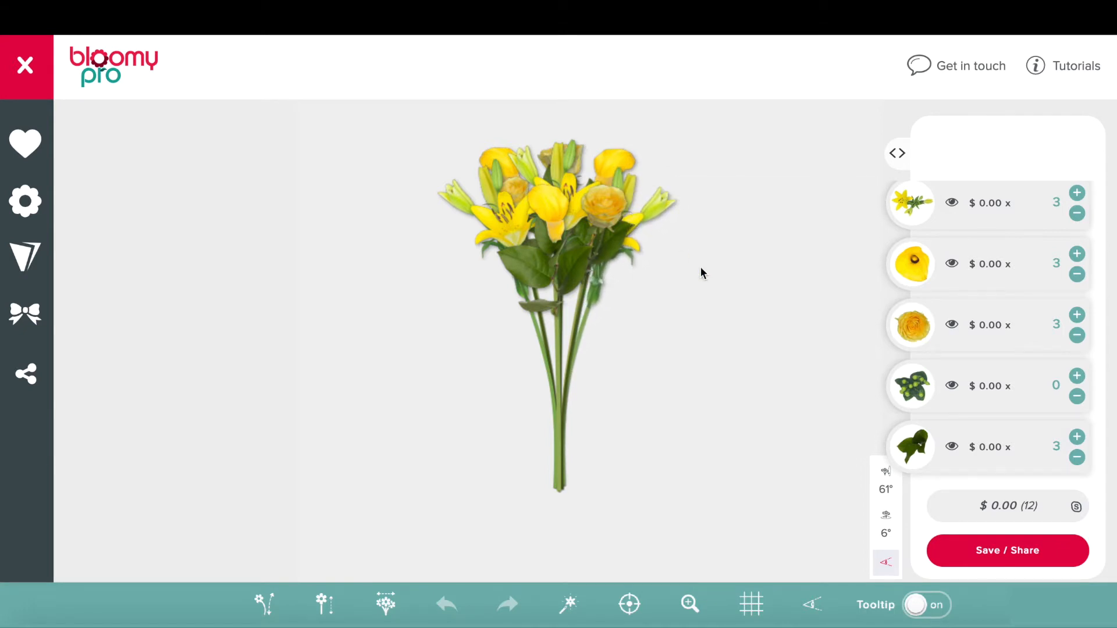
# Step: Add three green hypericum stems, one in the front center and one behind the lily on each side
pyautogui.moveTo(921, 390); pyautogui.dragTo(707, 273)
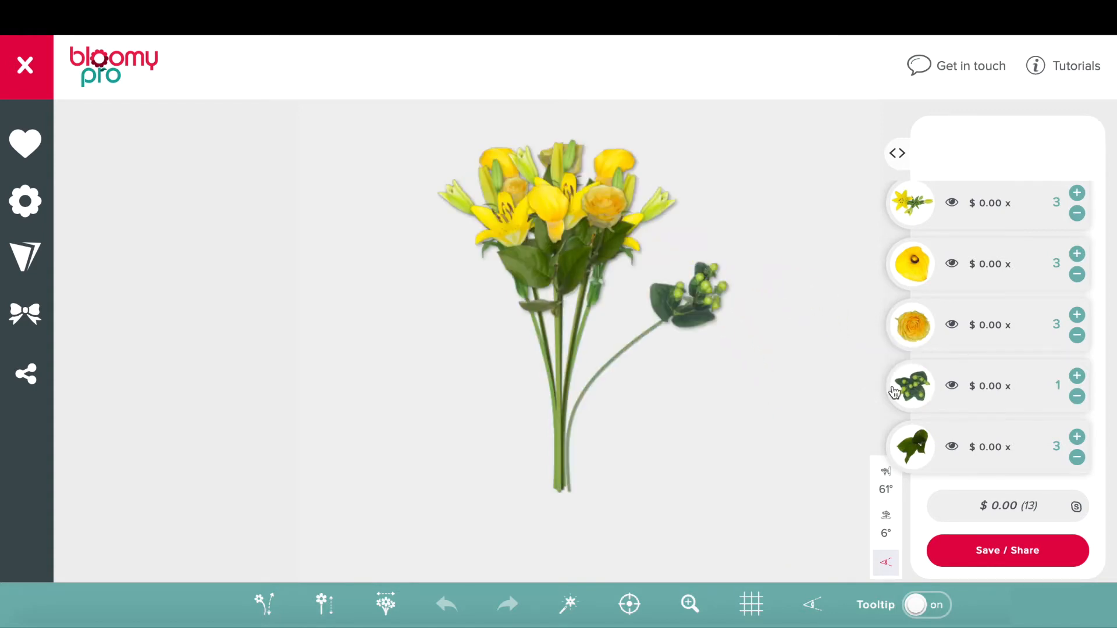
pyautogui.moveTo(908, 396); pyautogui.dragTo(696, 190)
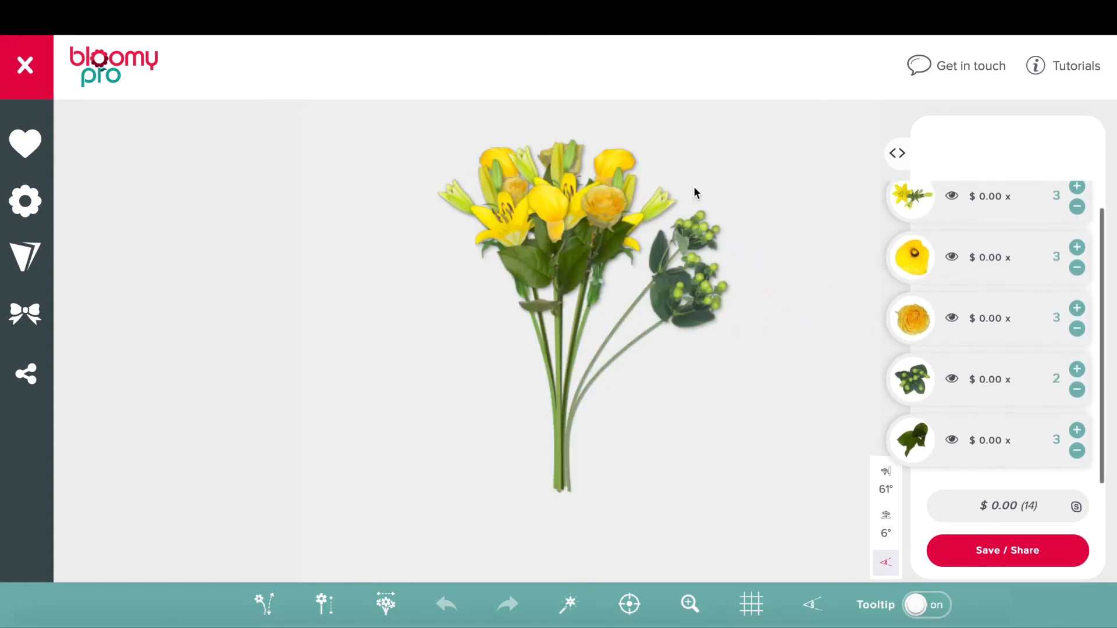
pyautogui.moveTo(899, 388); pyautogui.dragTo(559, 253)
pyautogui.moveTo(696, 237); pyautogui.dragTo(643, 202)
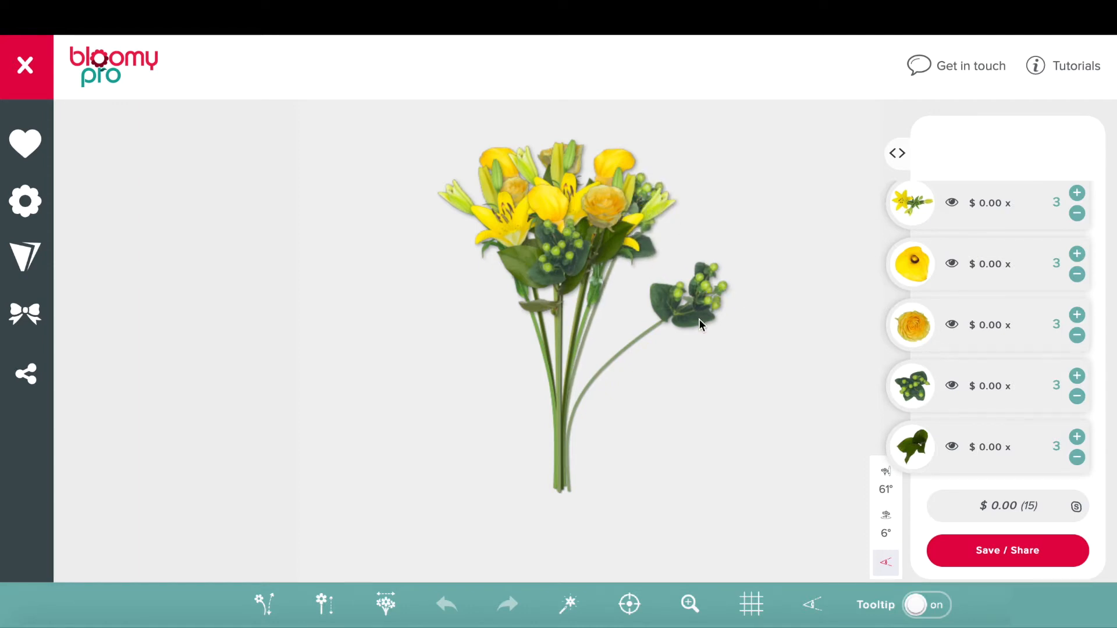
pyautogui.moveTo(710, 291); pyautogui.dragTo(468, 187)
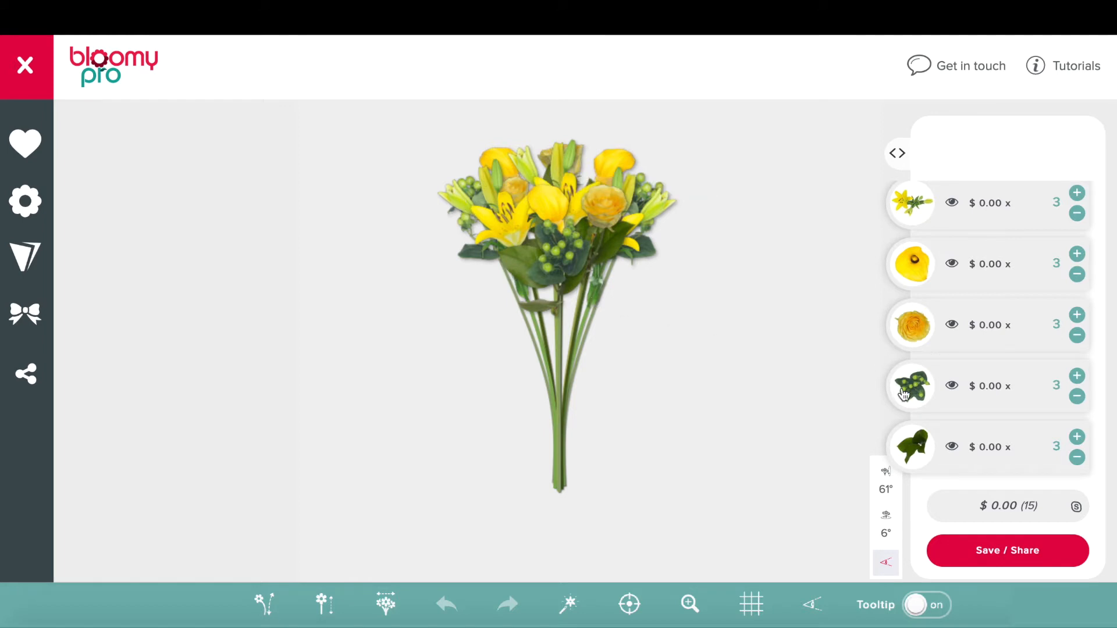
# Step: Add a salal stem at the bouquet's left edge and tuck its leaves behind the left lily
pyautogui.moveTo(921, 447); pyautogui.dragTo(470, 309)
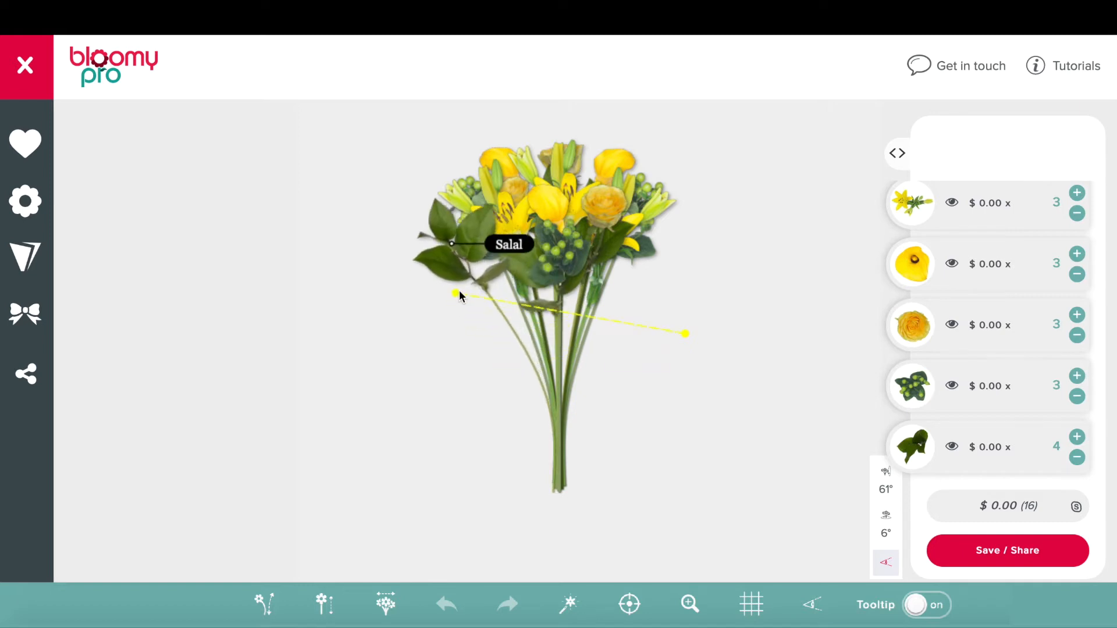
pyautogui.moveTo(474, 292); pyautogui.dragTo(474, 293)
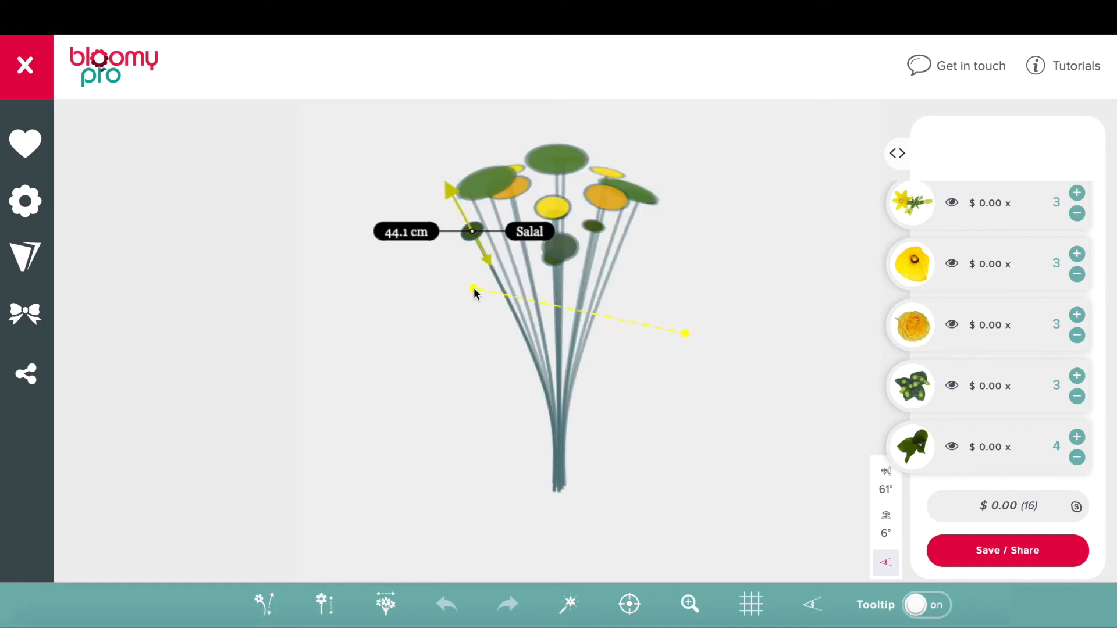
pyautogui.moveTo(528, 349); pyautogui.dragTo(458, 236)
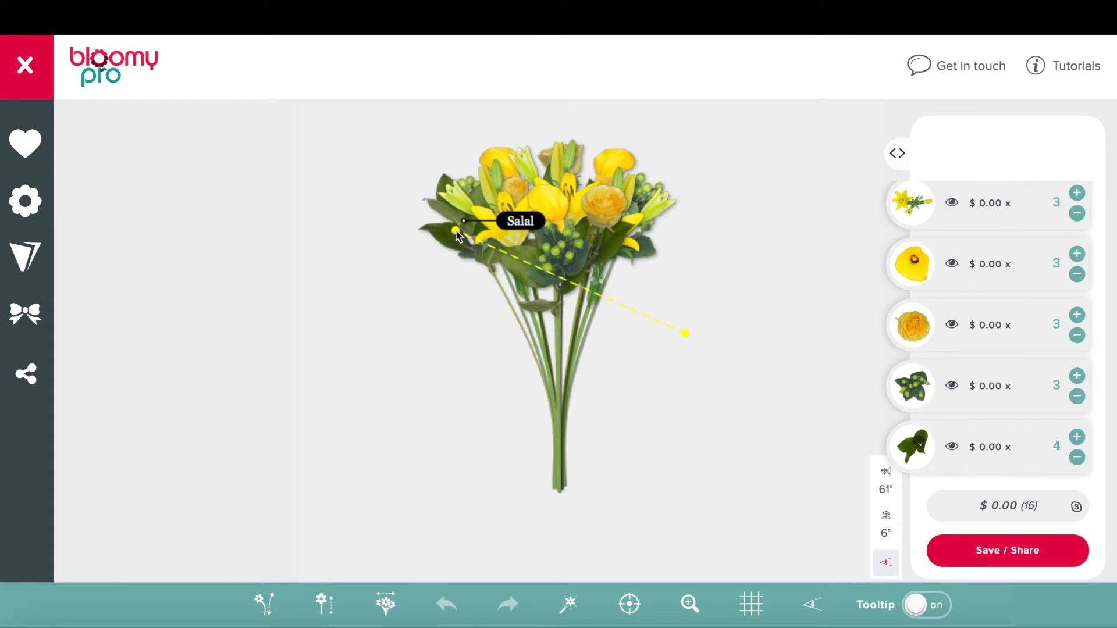
# Step: Reposition the left lily lower and closer to the bouquet's center, uncovering the salal and hypericum beside it
pyautogui.click(472, 188)
pyautogui.click(472, 187)
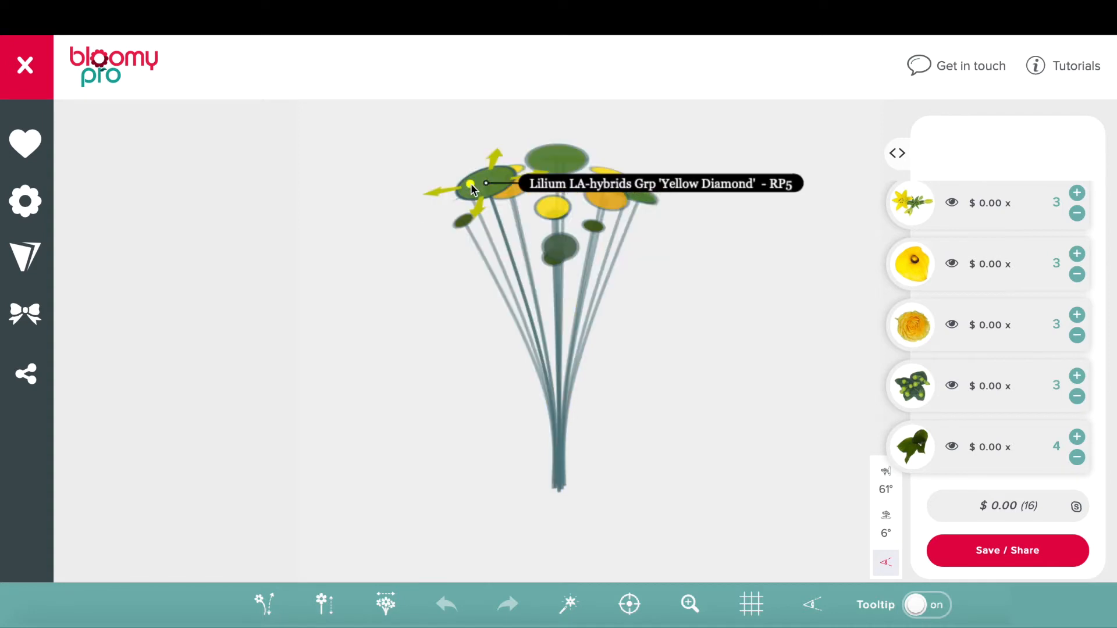
pyautogui.moveTo(471, 187); pyautogui.dragTo(481, 199)
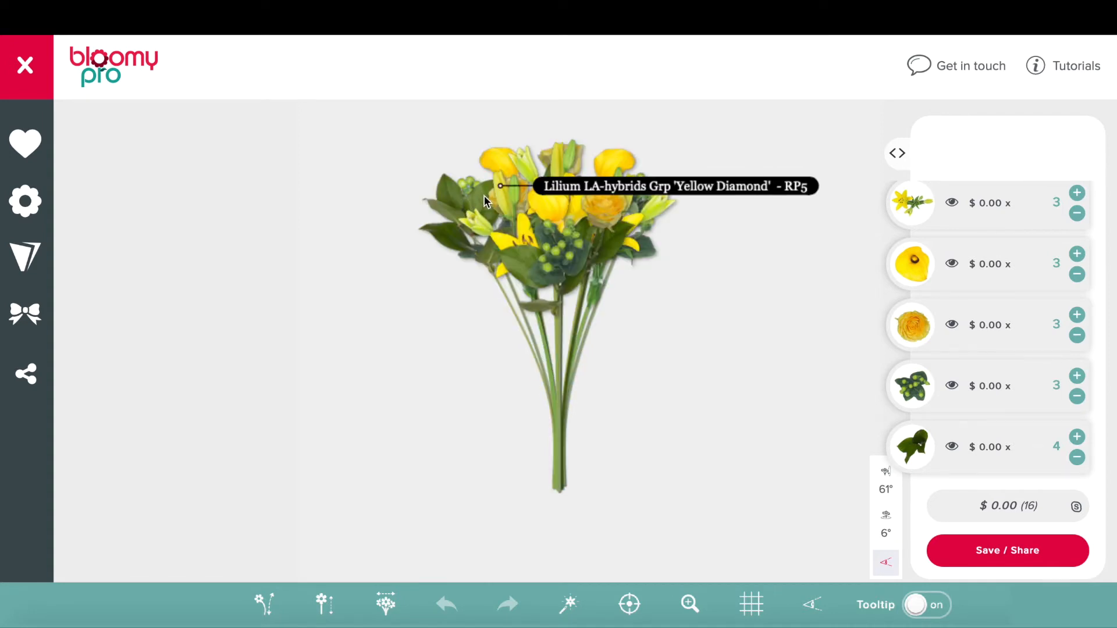
pyautogui.click(483, 195)
pyautogui.moveTo(483, 195); pyautogui.dragTo(476, 194)
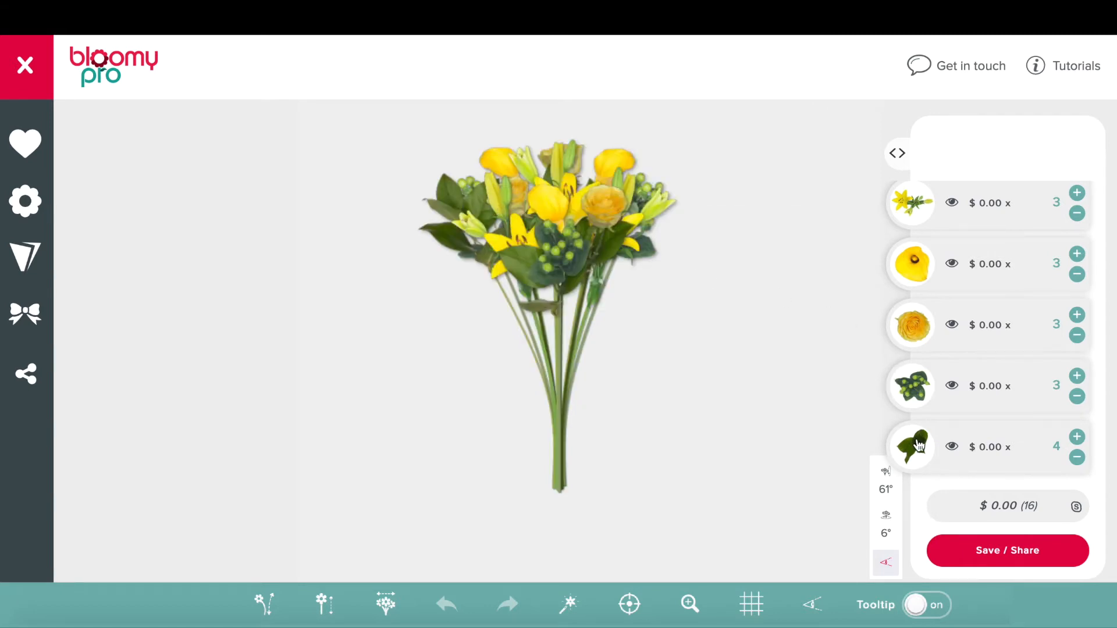
# Step: Add a salal stem under the right lily and another at the lower left, raising the latter beneath the left lily
pyautogui.moveTo(918, 445); pyautogui.dragTo(621, 222)
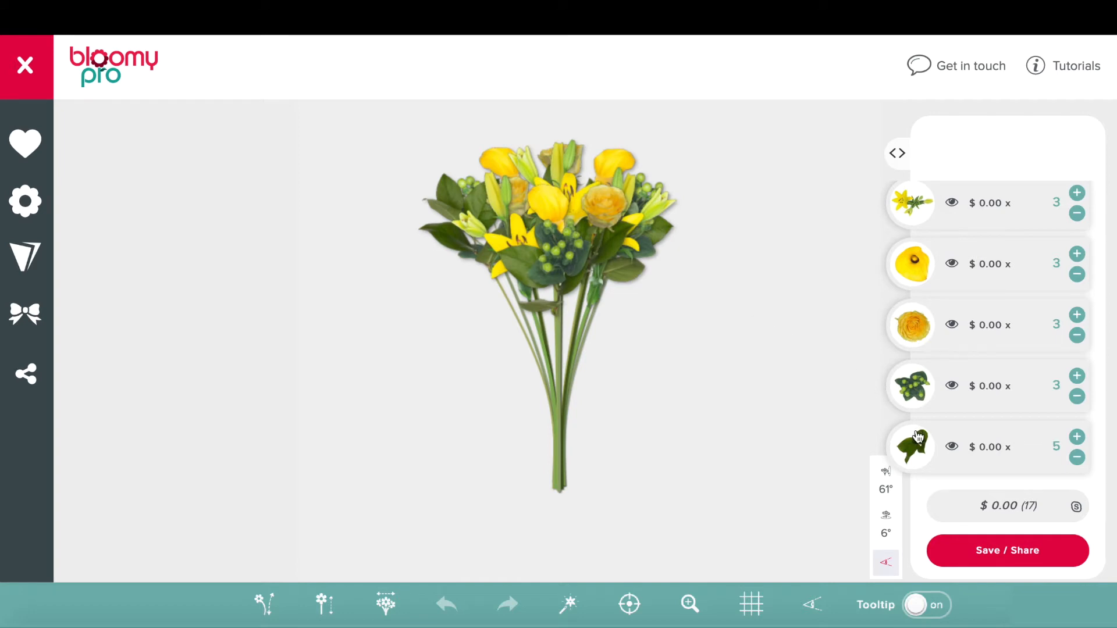
pyautogui.moveTo(918, 444); pyautogui.dragTo(510, 343)
pyautogui.click(503, 290)
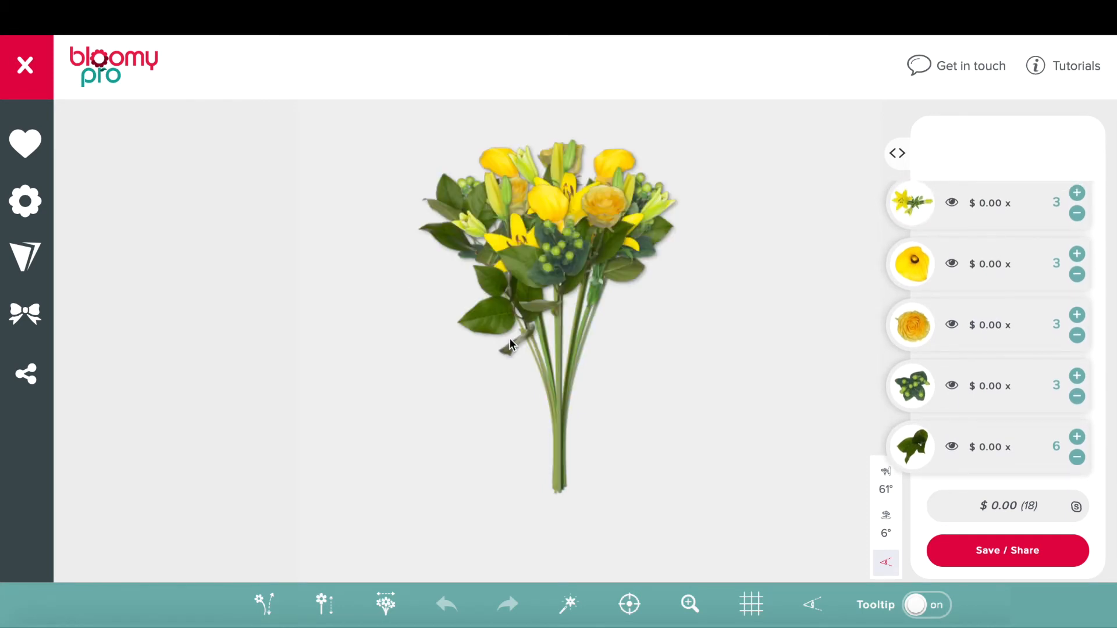
pyautogui.moveTo(508, 295); pyautogui.dragTo(511, 256)
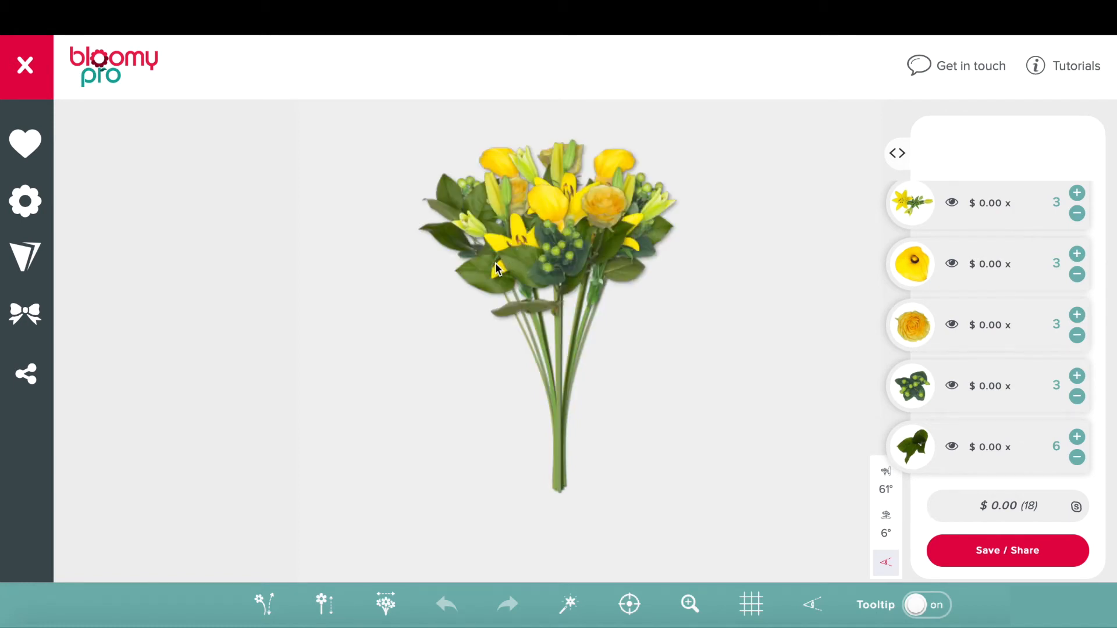
# Step: Add two more salal stems and place them among the flowers to fill the gaps toward the back
pyautogui.moveTo(912, 453); pyautogui.dragTo(686, 236)
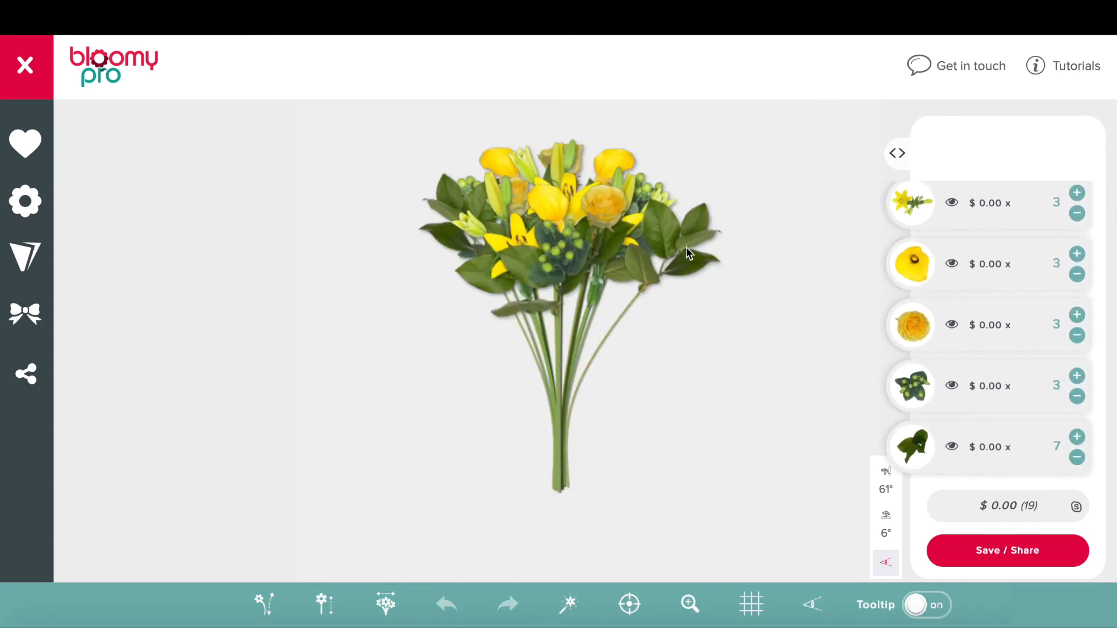
pyautogui.moveTo(679, 248); pyautogui.dragTo(520, 249)
pyautogui.moveTo(917, 439); pyautogui.dragTo(571, 142)
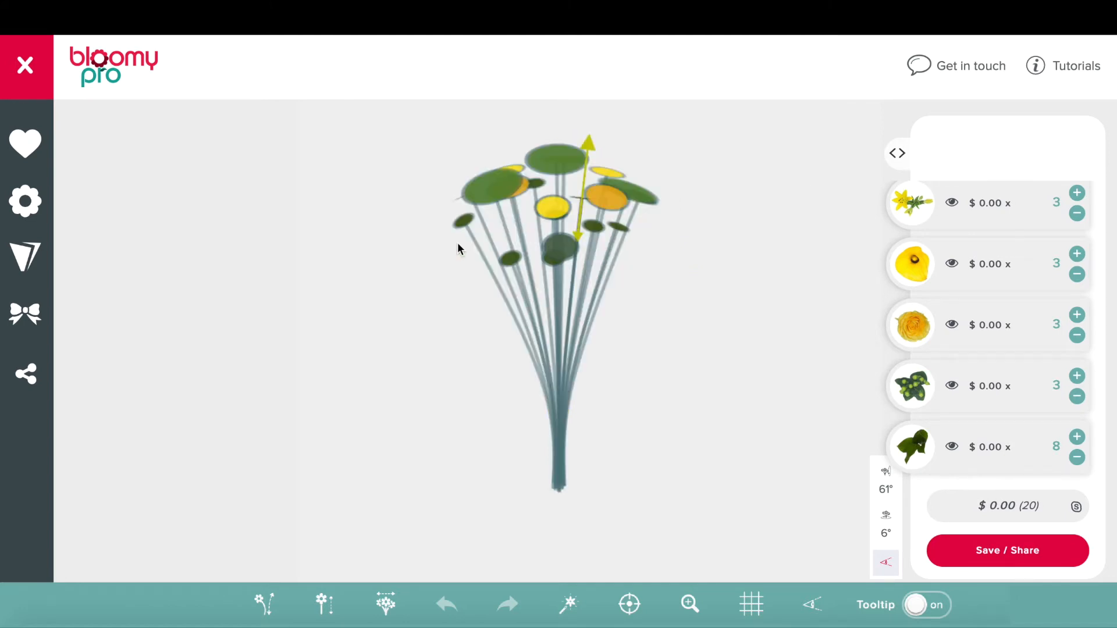
# Step: Shift the salal at the left edge slightly and lower the right rose to beside the front hypericum
pyautogui.moveTo(460, 234)
pyautogui.mouseDown()
pyautogui.moveTo(449, 244)
pyautogui.moveTo(439, 236)
pyautogui.moveTo(464, 242)
pyautogui.mouseUp()
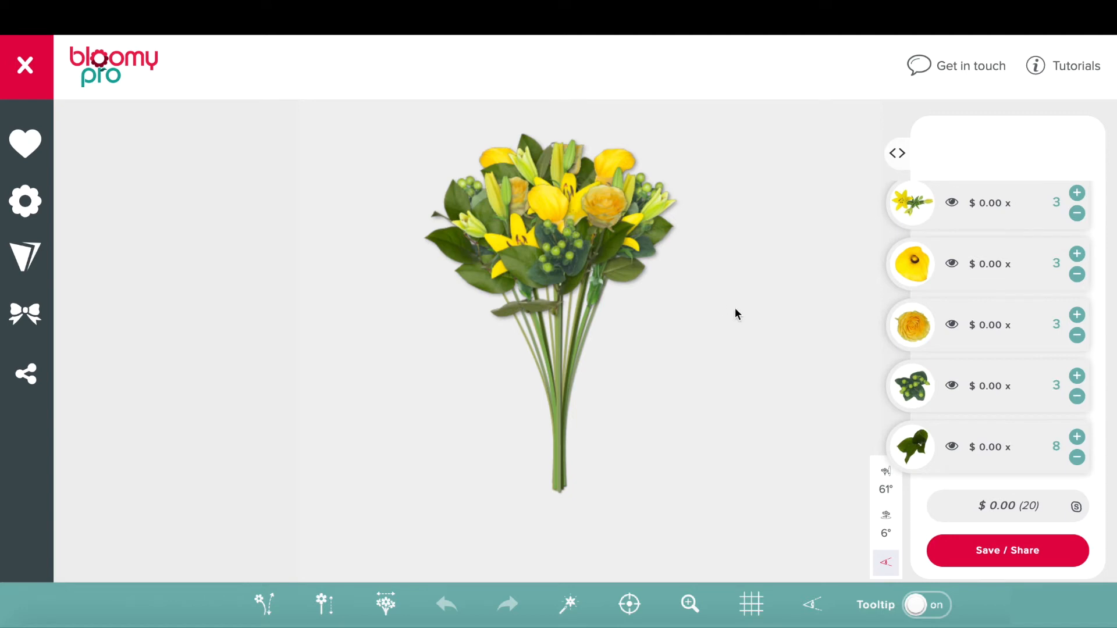
pyautogui.click(605, 200)
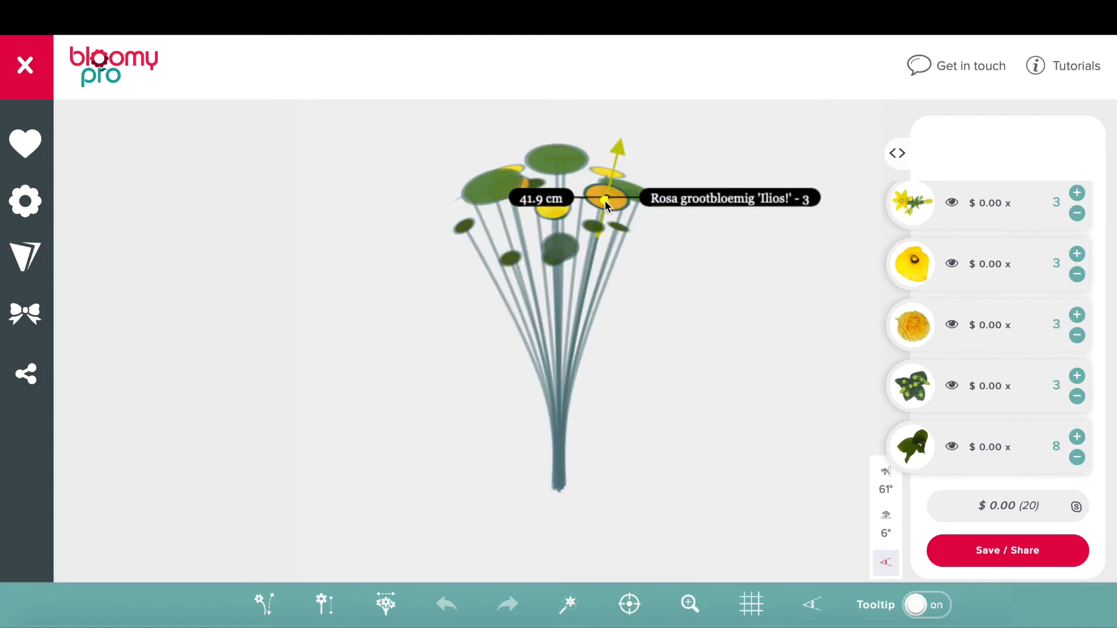
pyautogui.moveTo(605, 200); pyautogui.dragTo(600, 240)
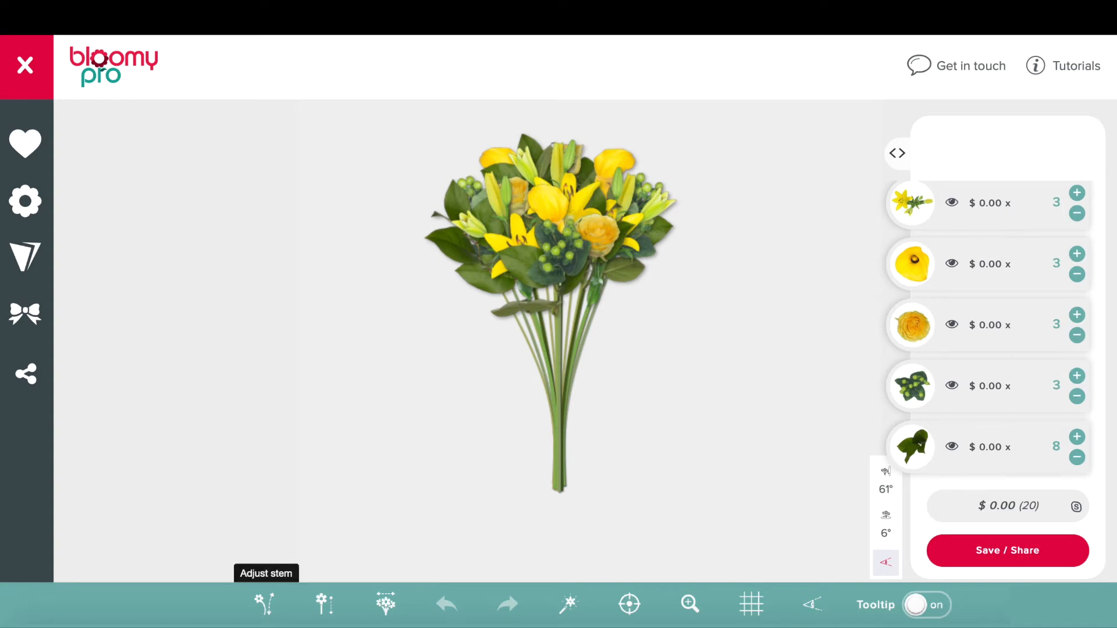
# Step: Change the stem style to cross stems and set the bouquet's binding point to 0.45
pyautogui.click(265, 603)
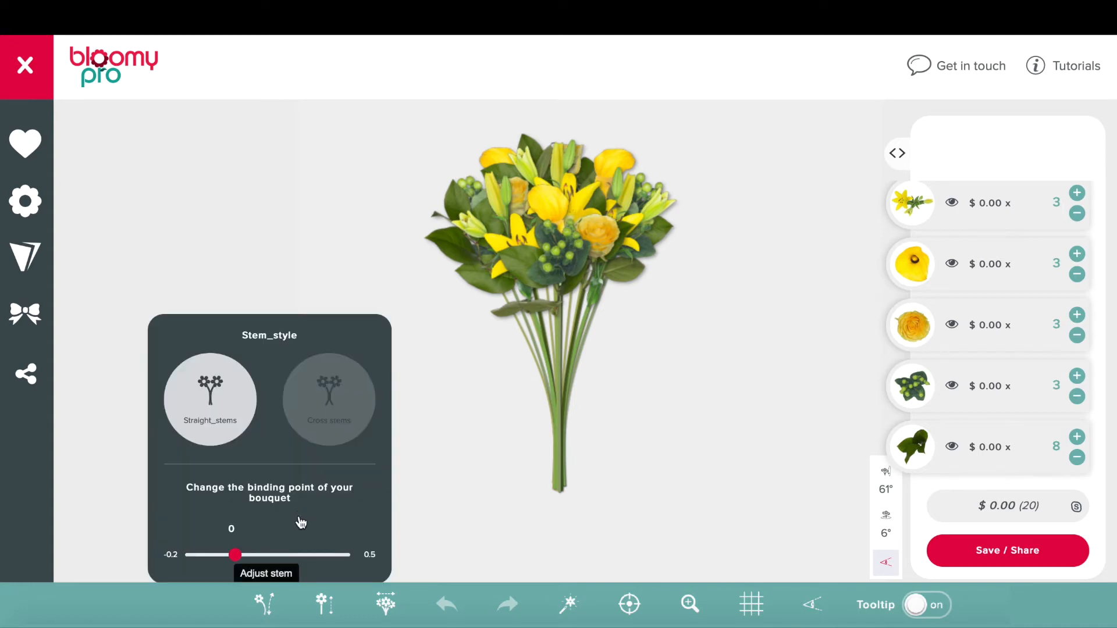
pyautogui.click(343, 416)
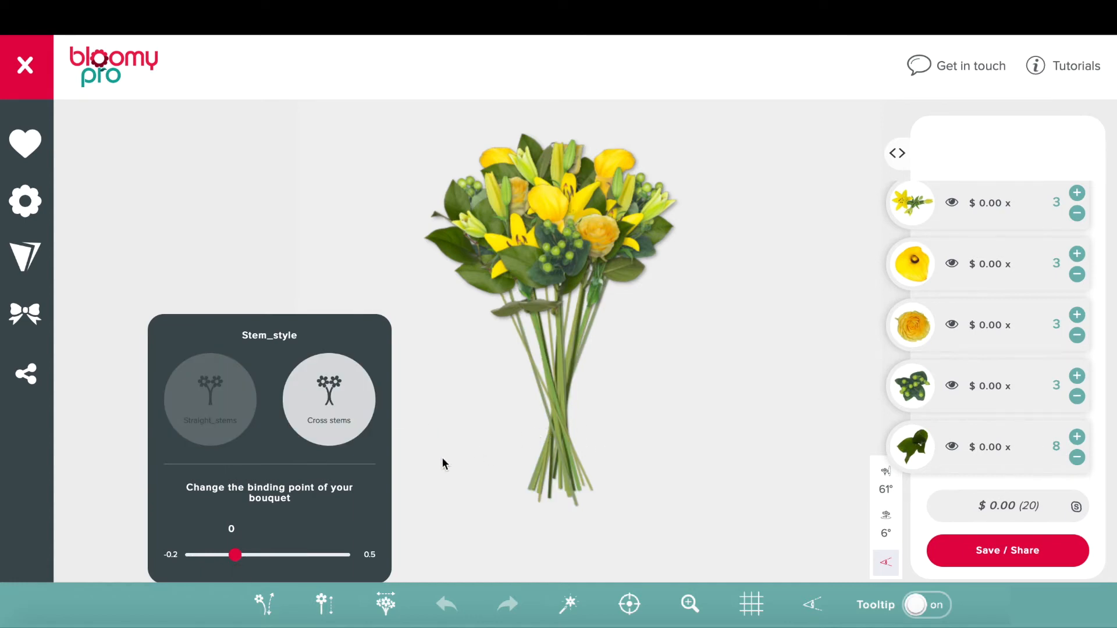
pyautogui.moveTo(238, 558); pyautogui.dragTo(333, 556)
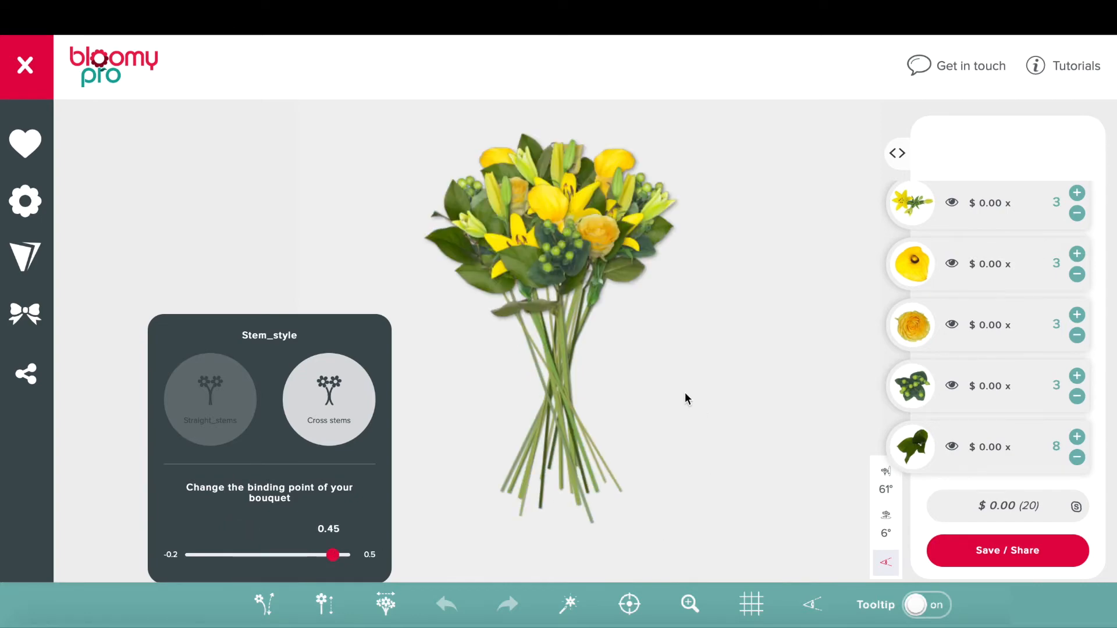
pyautogui.click(815, 226)
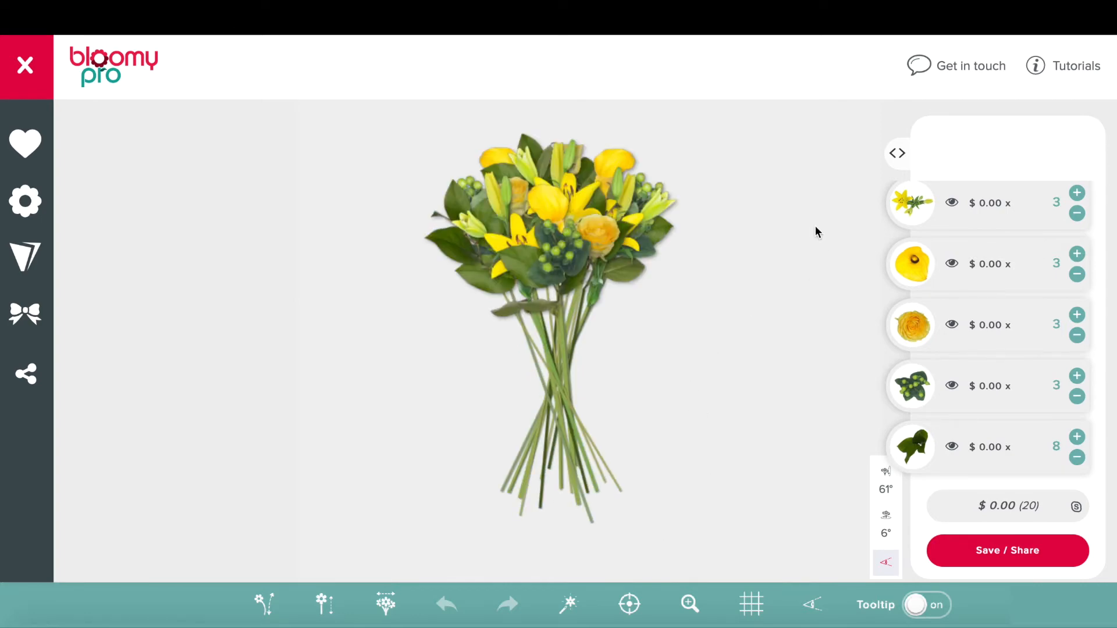
# Step: Spread the left hypericum, the left lily and the front right rose slightly outward from the bouquet's center
pyautogui.moveTo(815, 225); pyautogui.dragTo(813, 241)
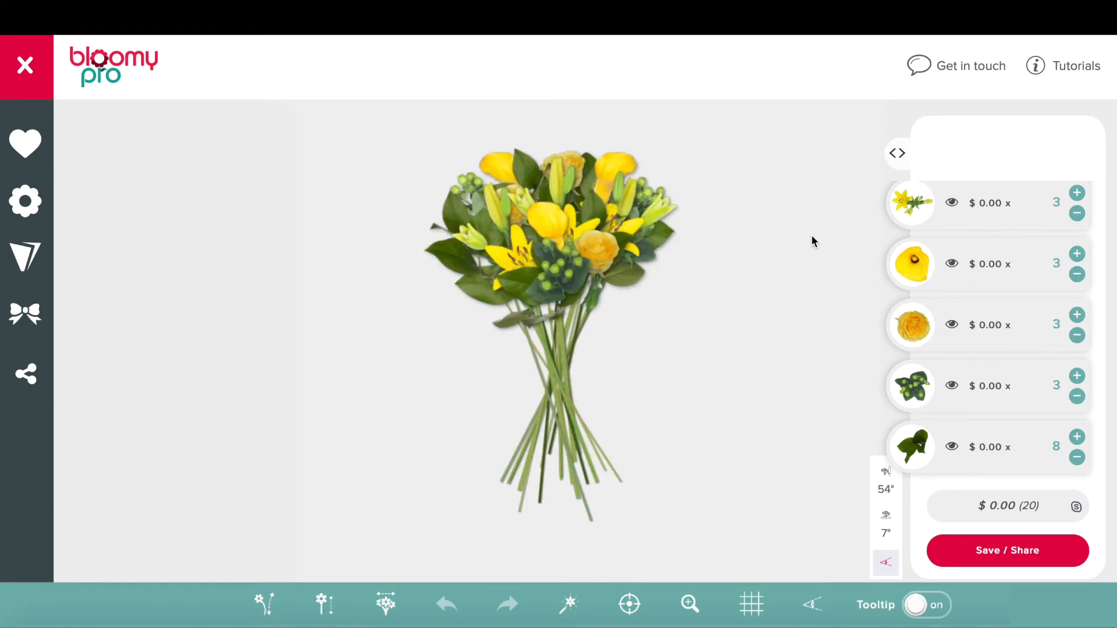
pyautogui.click(473, 187)
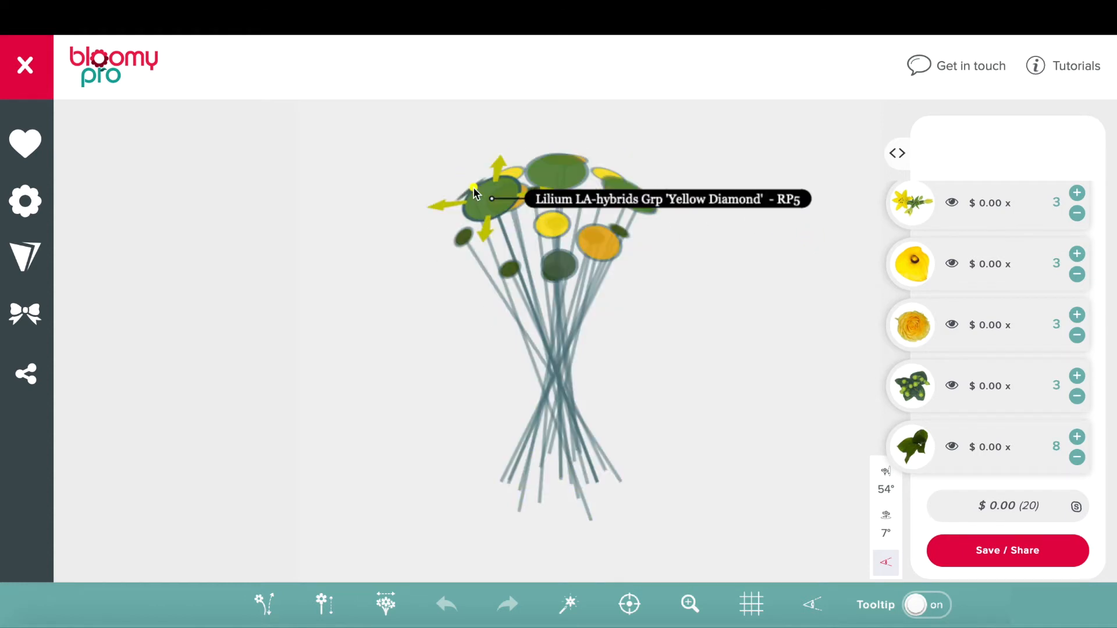
pyautogui.click(473, 186)
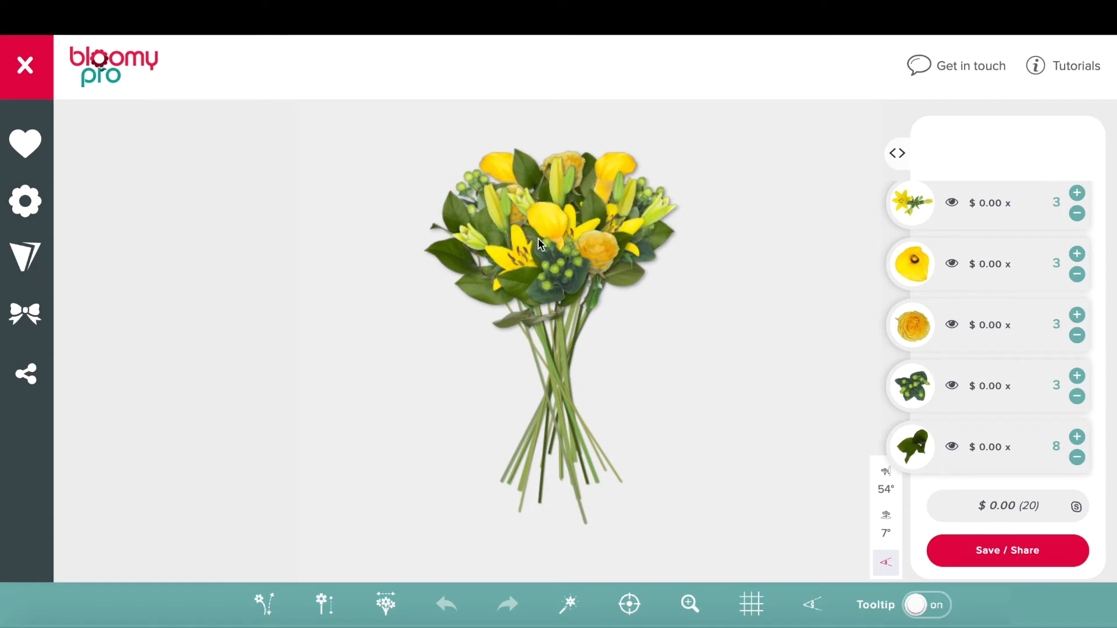
pyautogui.click(491, 200)
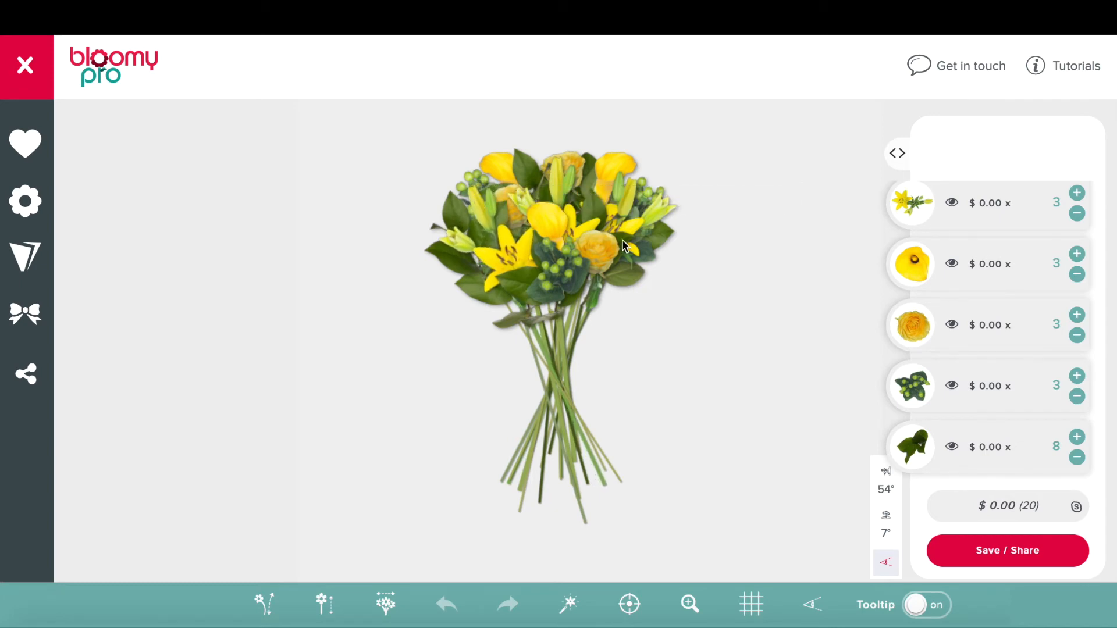
pyautogui.click(598, 245)
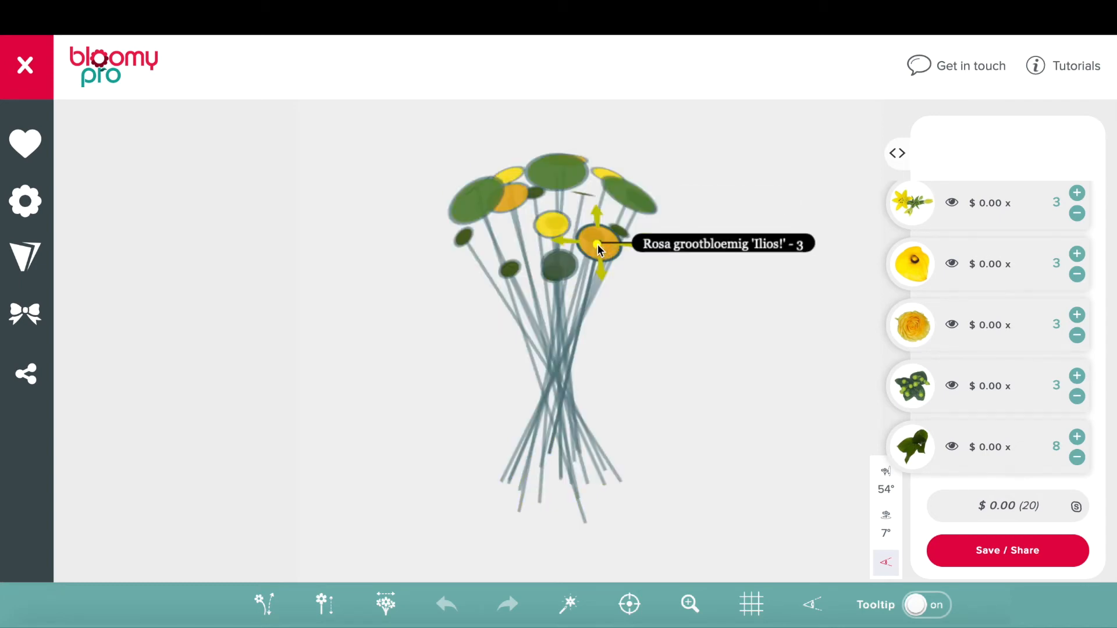
pyautogui.moveTo(597, 245); pyautogui.dragTo(611, 247)
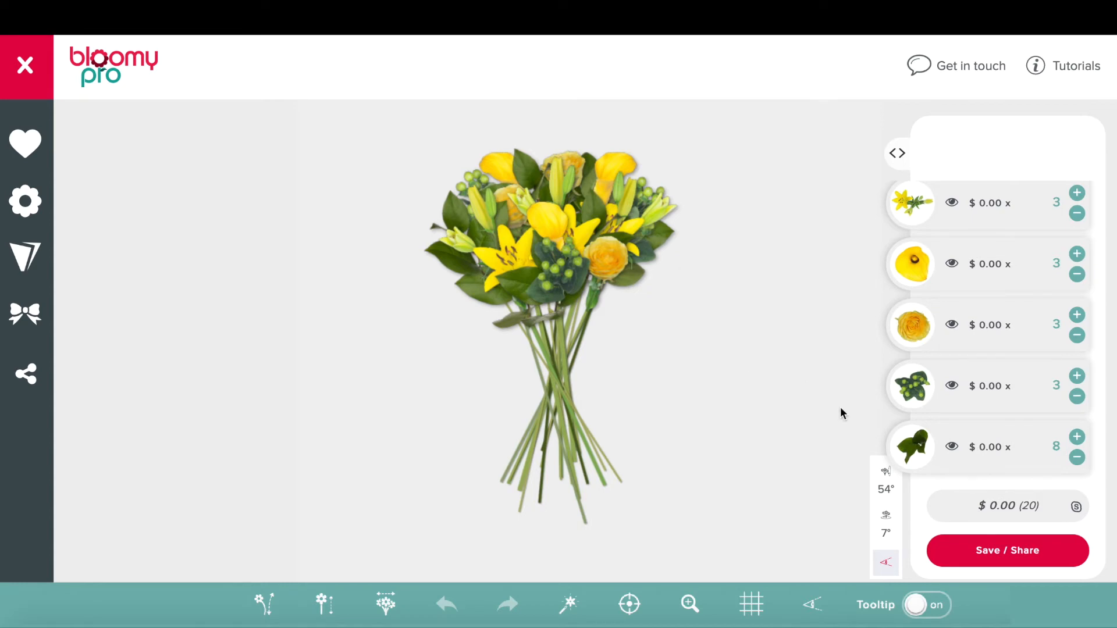
# Step: Start saving the bouquet and name the creation "Yellow Calla Rose and Lily bouquet"
pyautogui.click(999, 551)
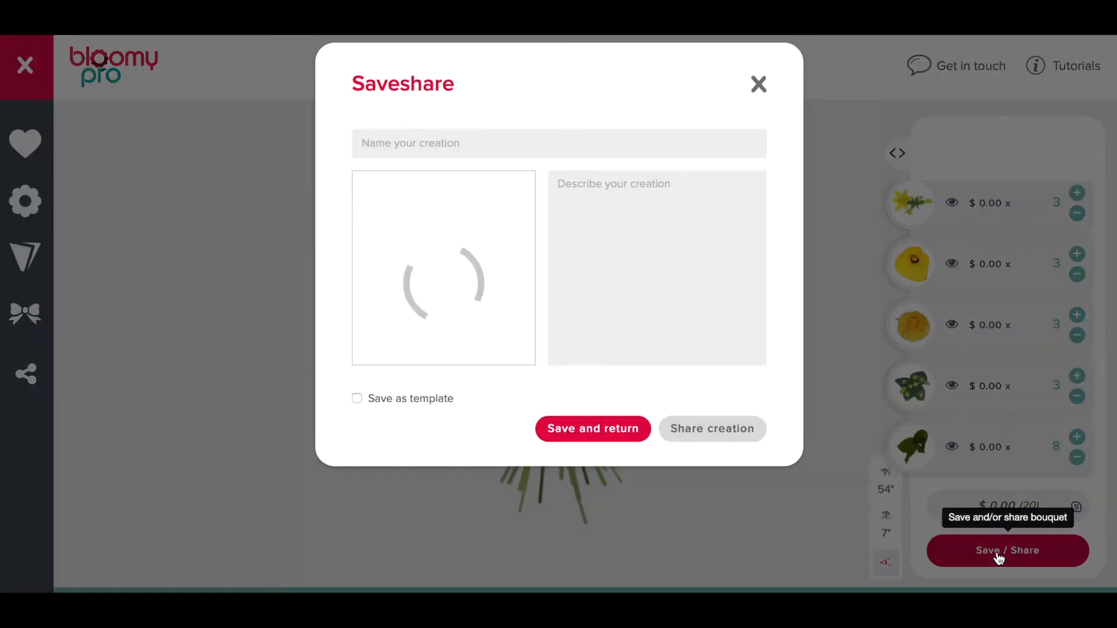
pyautogui.click(382, 162)
pyautogui.write('Yellow Calla ')
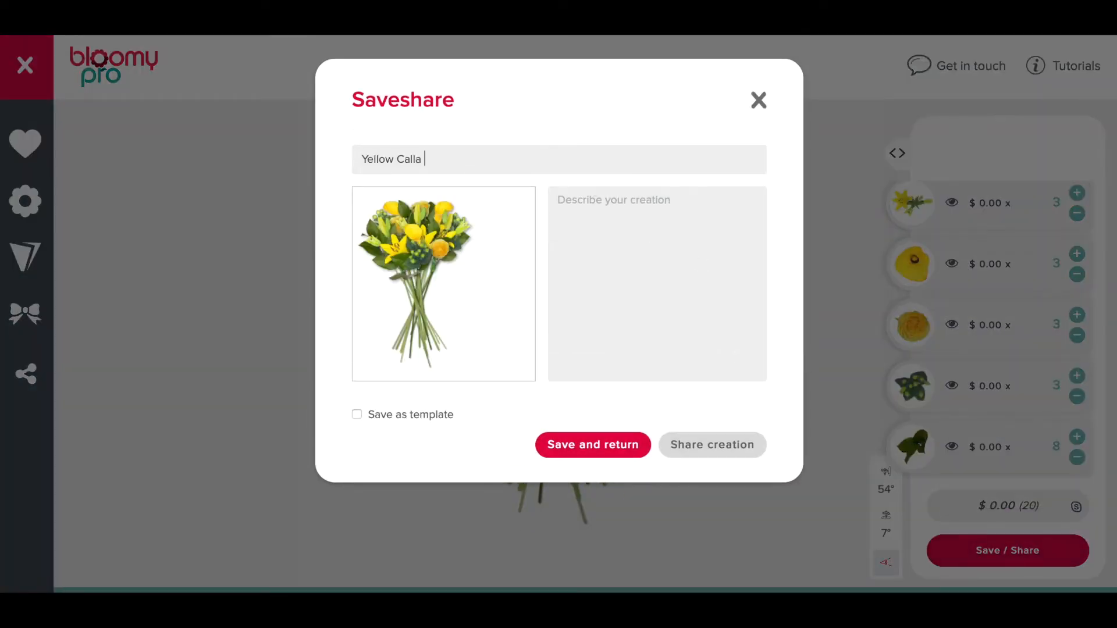
pyautogui.write('Rose and Lily bouquet')
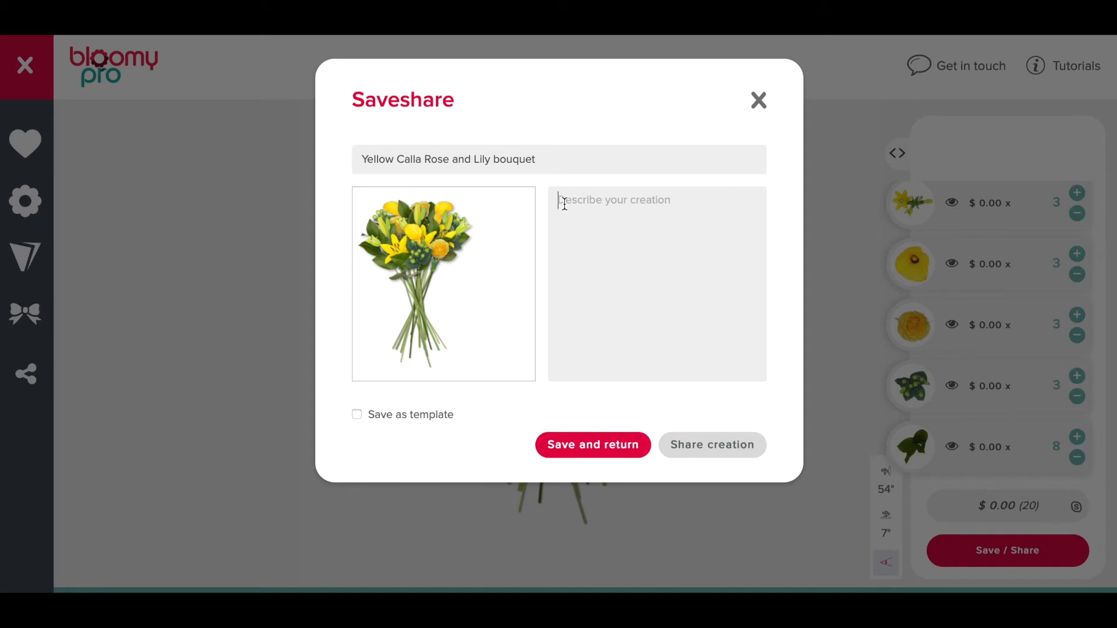
# Step: Describe the creation line by line as 4 LA yellow, 3 rose yellow, 3 hypericum green, 3 calla yellow, 8 salal, then save and return
pyautogui.click(565, 204)
pyautogui.write('4 LA yellow')
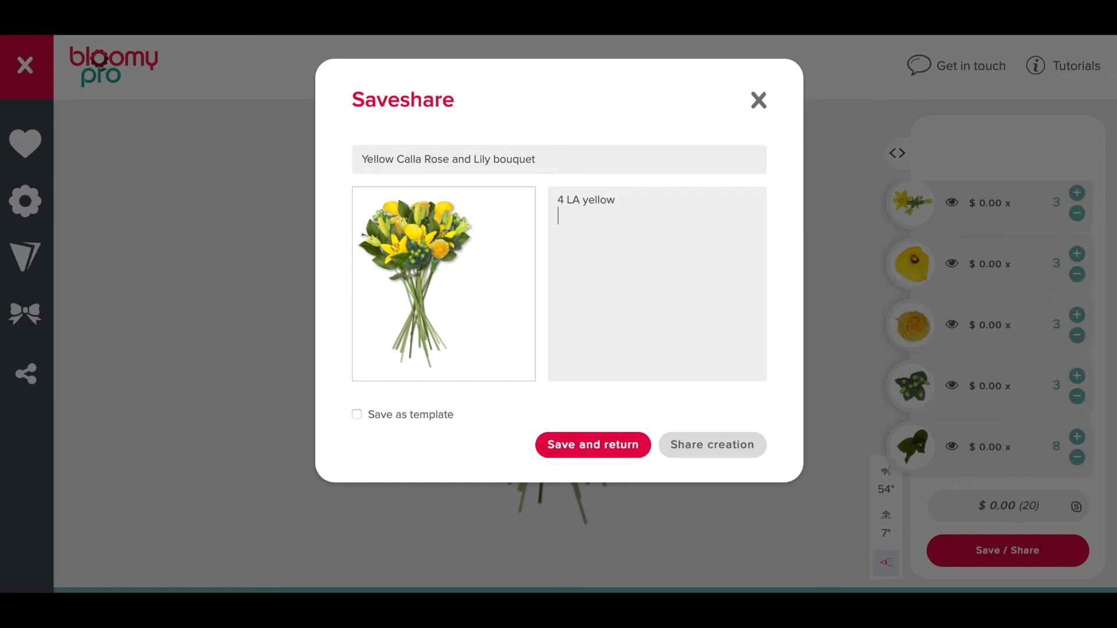
pyautogui.press('Return')
pyautogui.write('3 rose ')
pyautogui.write('y')
pyautogui.write('ello')
pyautogui.write('w ')
pyautogui.write('3 hyper')
pyautogui.write('icum gr')
pyautogui.write('ee')
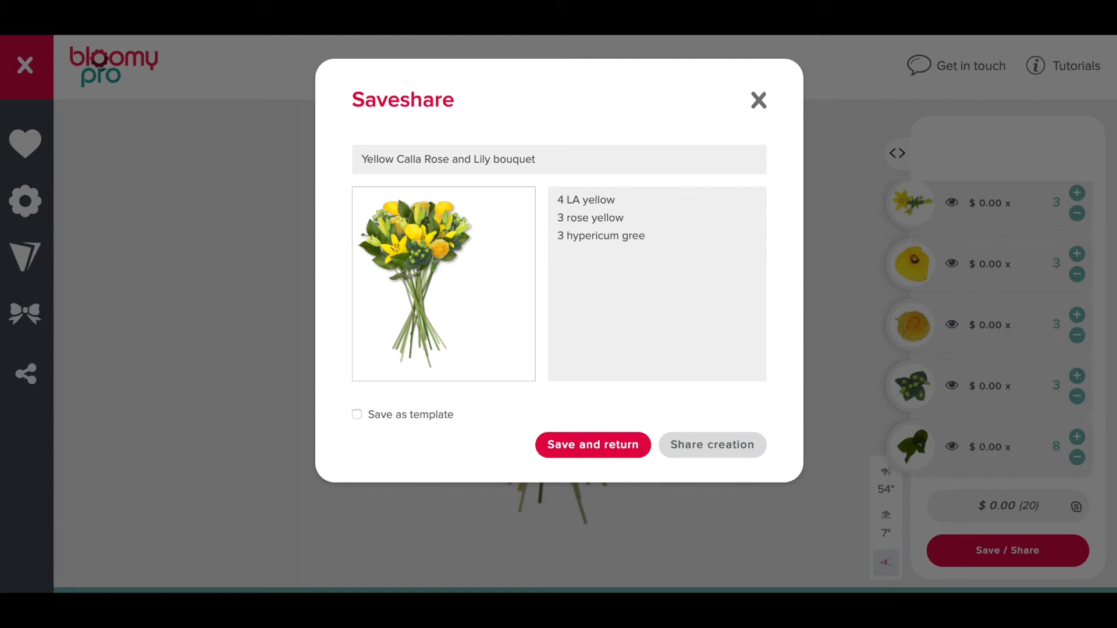
pyautogui.write('n')
pyautogui.press('Return')
pyautogui.write('3 calla yellow')
pyautogui.press('Return')
pyautogui.write('8 salal')
pyautogui.click(595, 446)
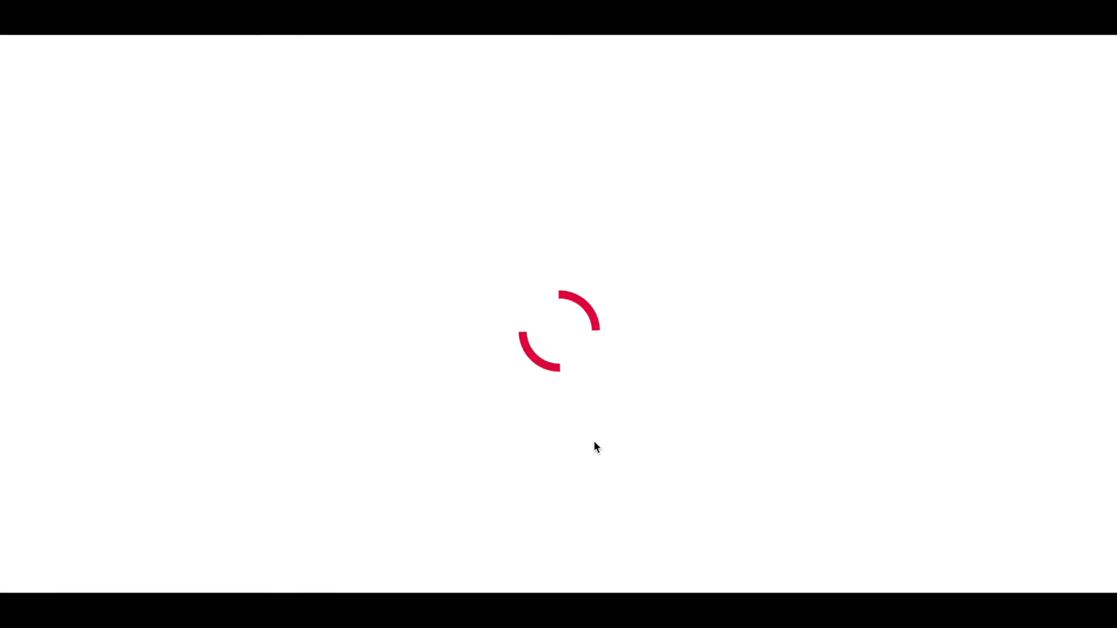